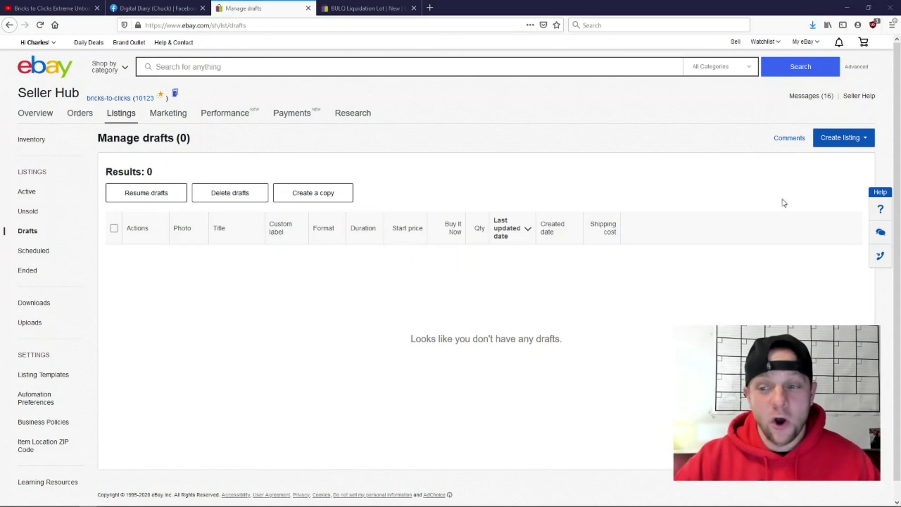
click(831, 143)
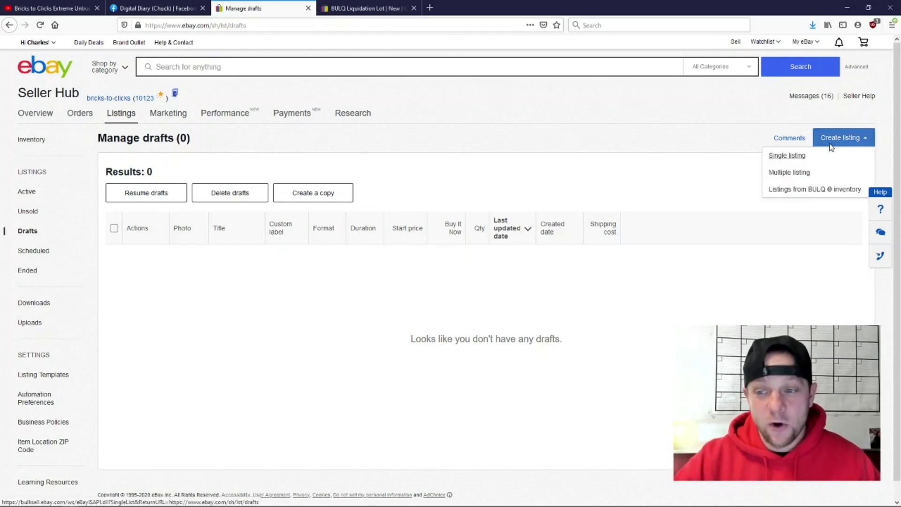
click(718, 135)
mouse_move(113, 121)
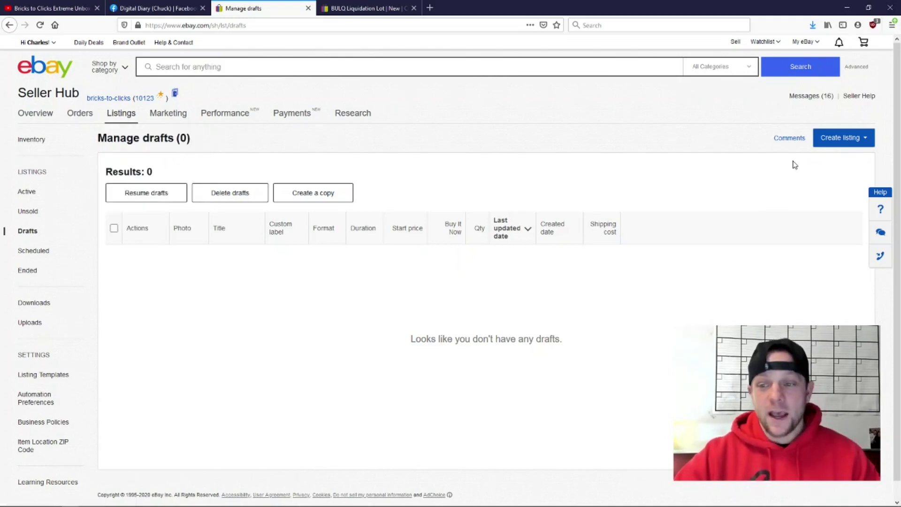
Start creating listings from BULQ inventory and enter the order number to find
click(849, 141)
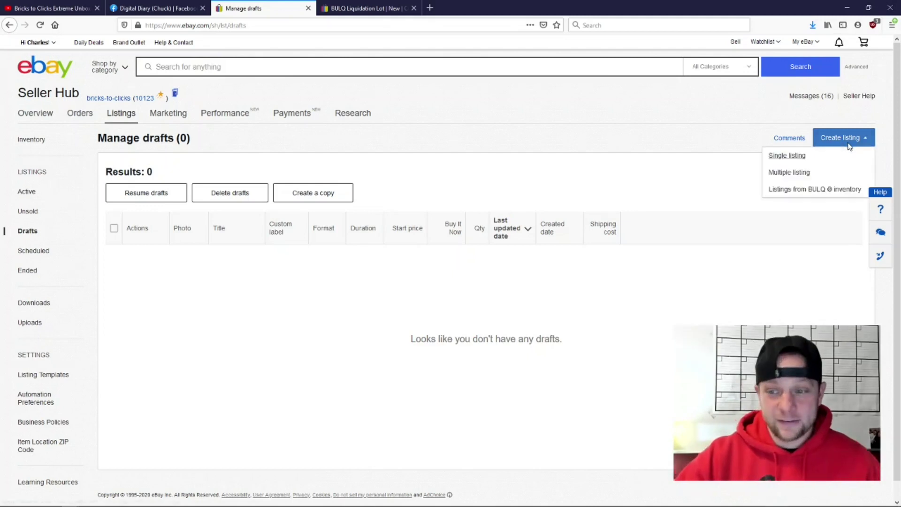
click(824, 192)
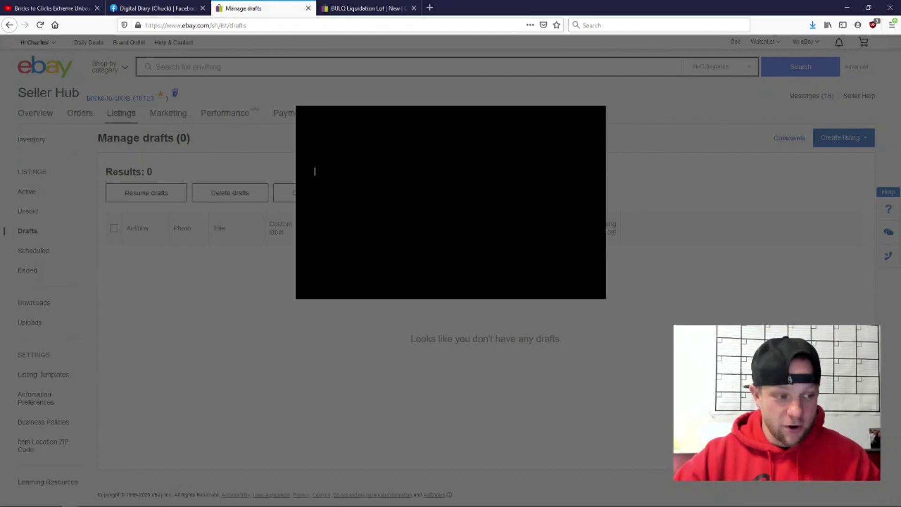
key(Tab)
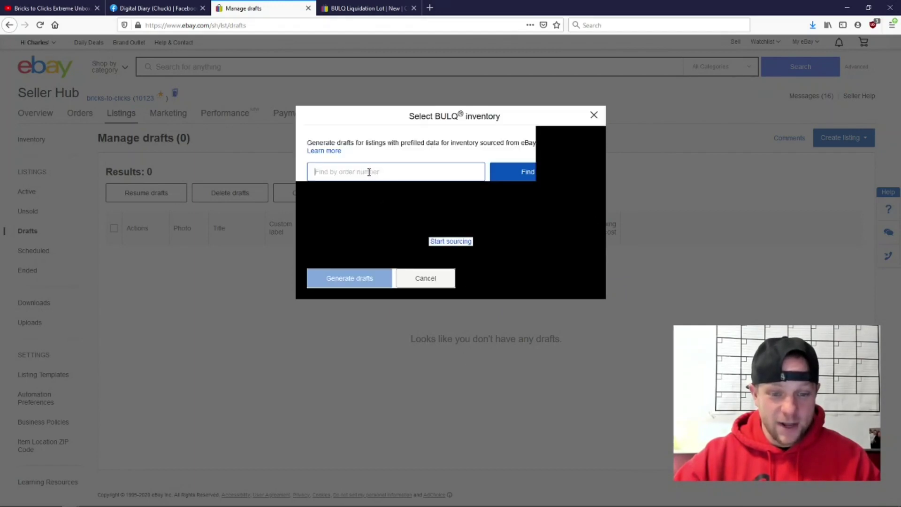
click(329, 174)
key(ctrl+v)
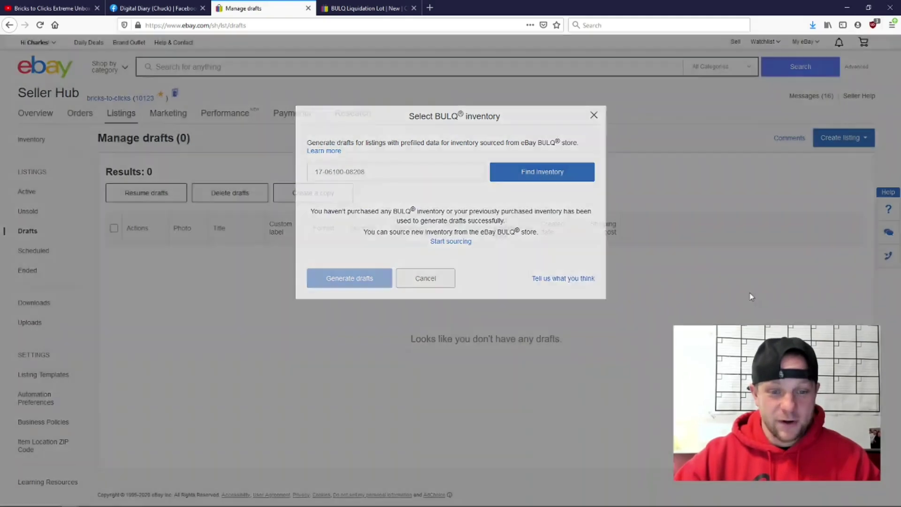
click(743, 295)
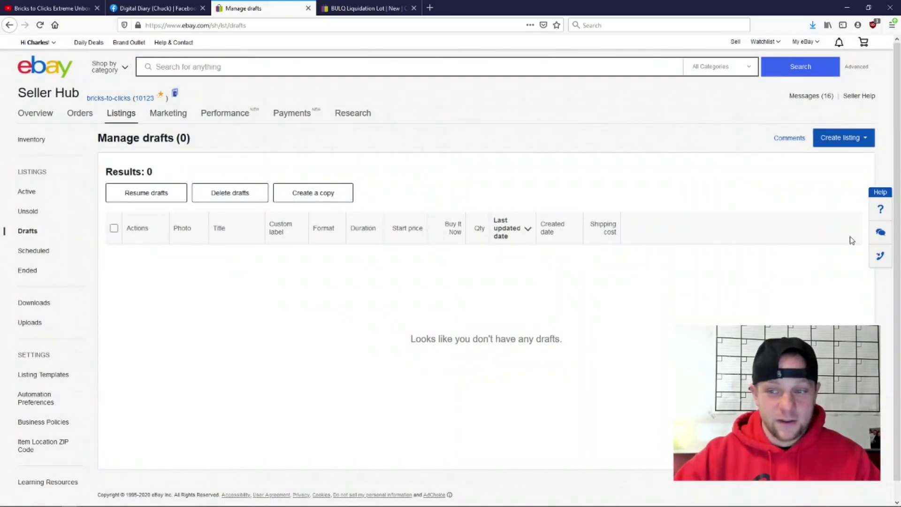
Reopen the BULQ inventory selection, find the lot for the entered order number and generate drafts from it
click(860, 144)
click(828, 188)
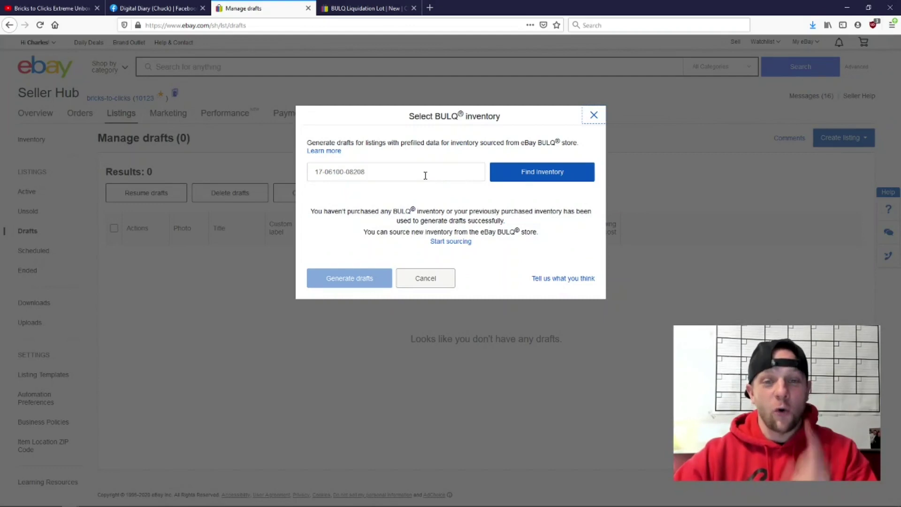
click(516, 178)
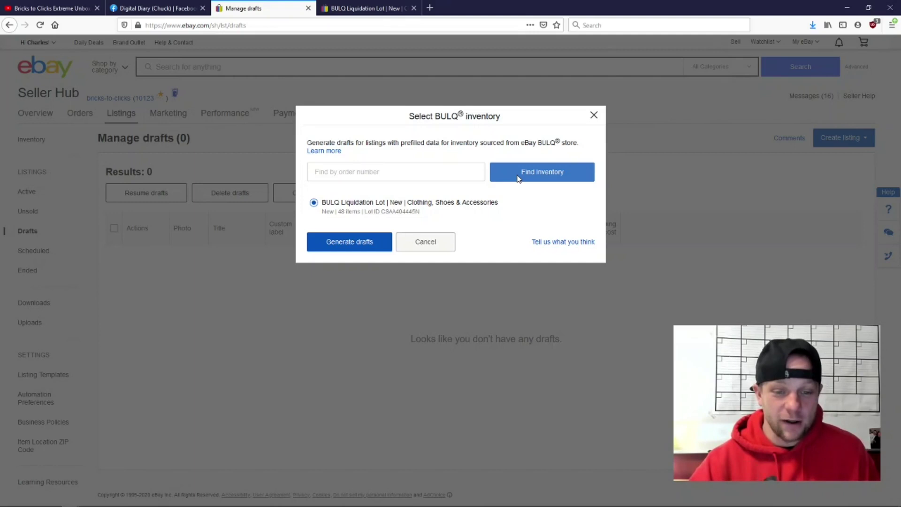
click(366, 250)
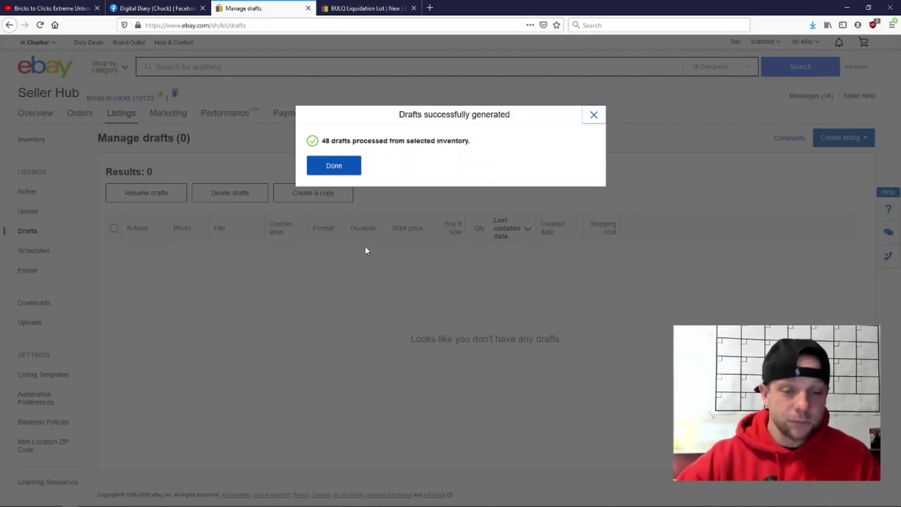
click(333, 170)
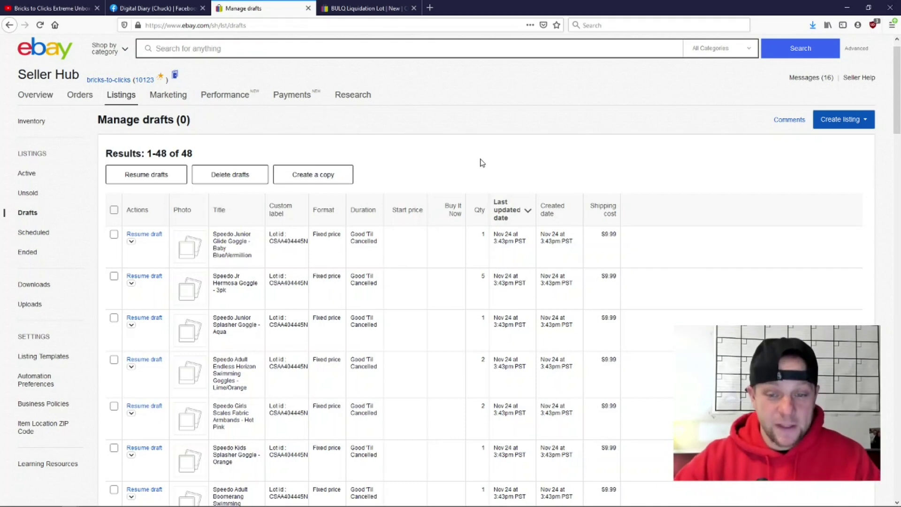
Look through the generated drafts, resume the Speedo Junior Glide Goggle - Baby Blue/Vermillion draft, and close the Facebook page
scroll(482, 156, down, 1)
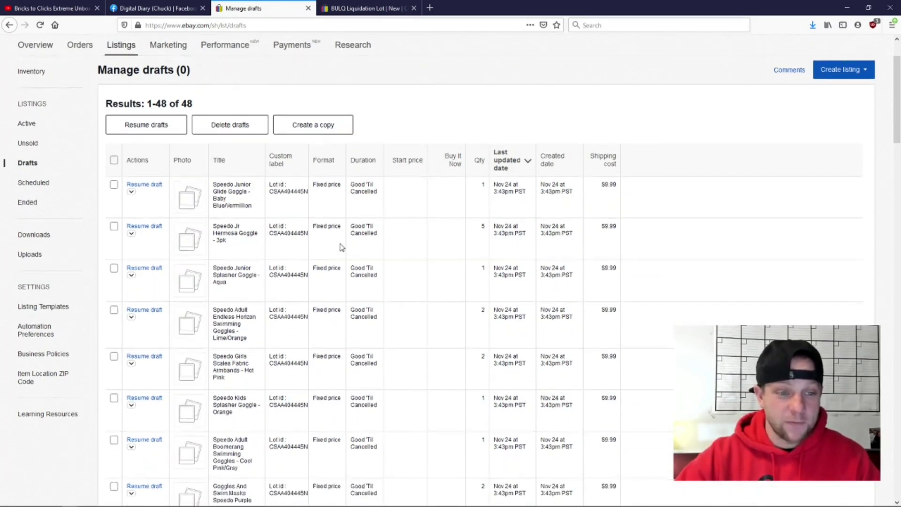
scroll(354, 245, down, 20)
scroll(354, 246, down, 5)
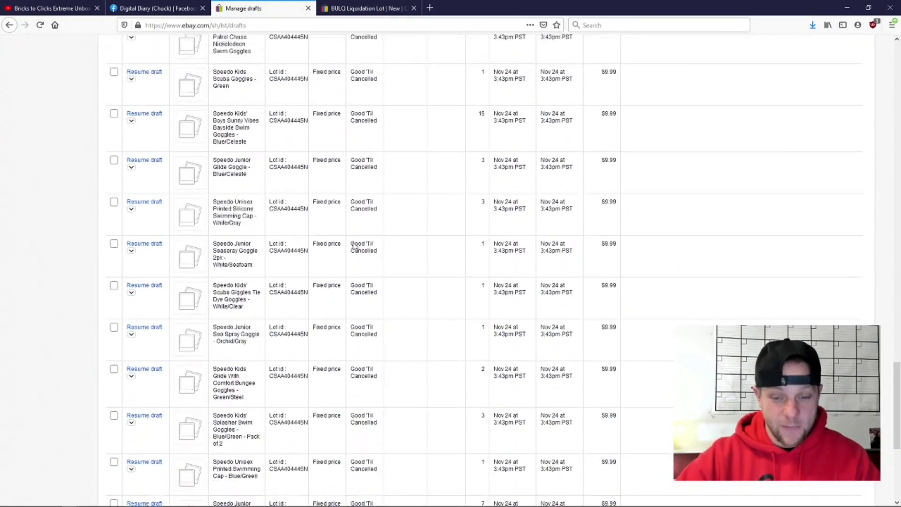
scroll(376, 285, up, 10)
scroll(381, 287, up, 10)
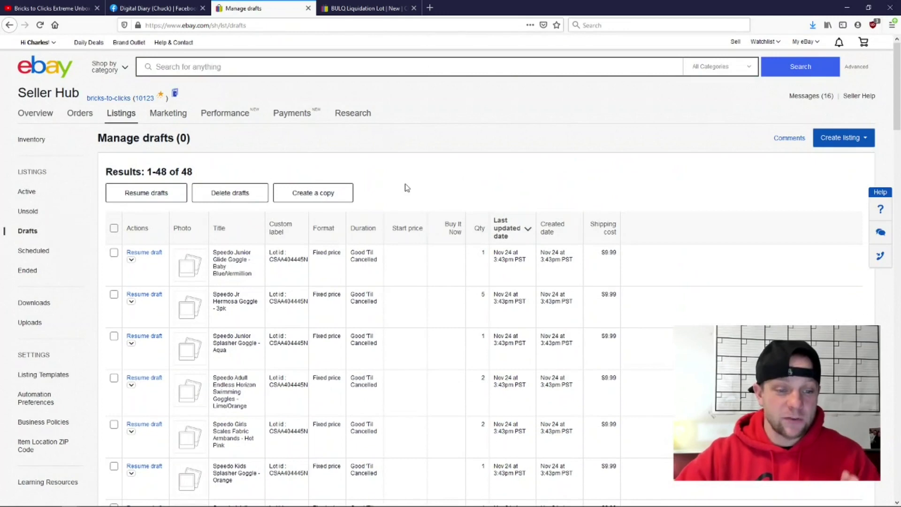
click(157, 258)
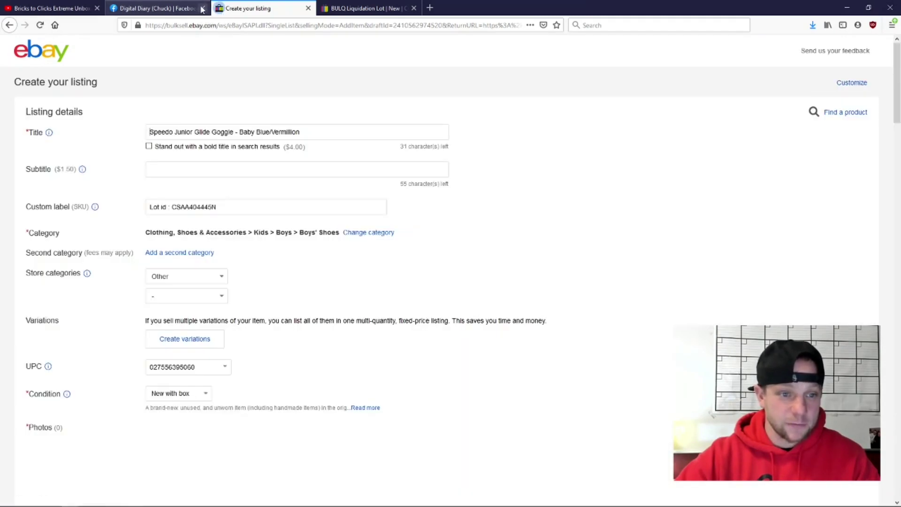
click(202, 9)
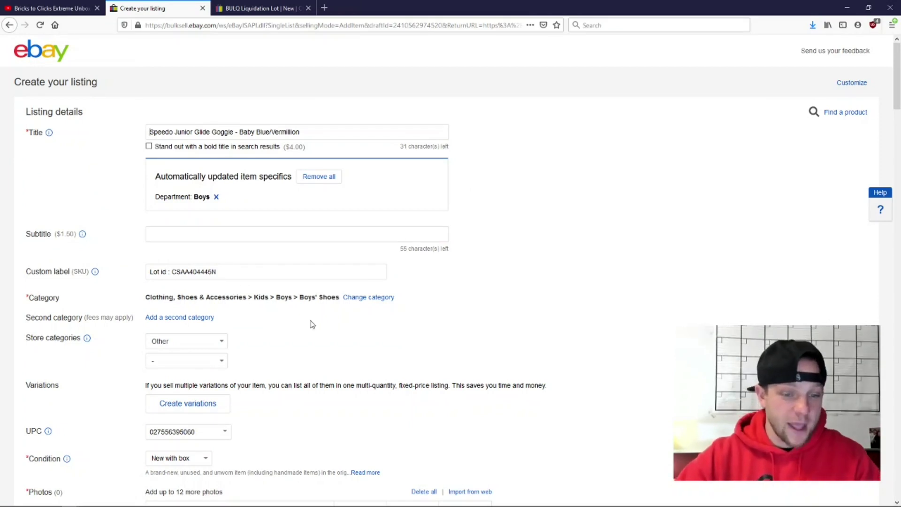
Save the Speedo Junior Sea Spray Goggle - White/Jade image from the BULQ lot page into the BULQ PHOTOS folder
scroll(362, 335, down, 3)
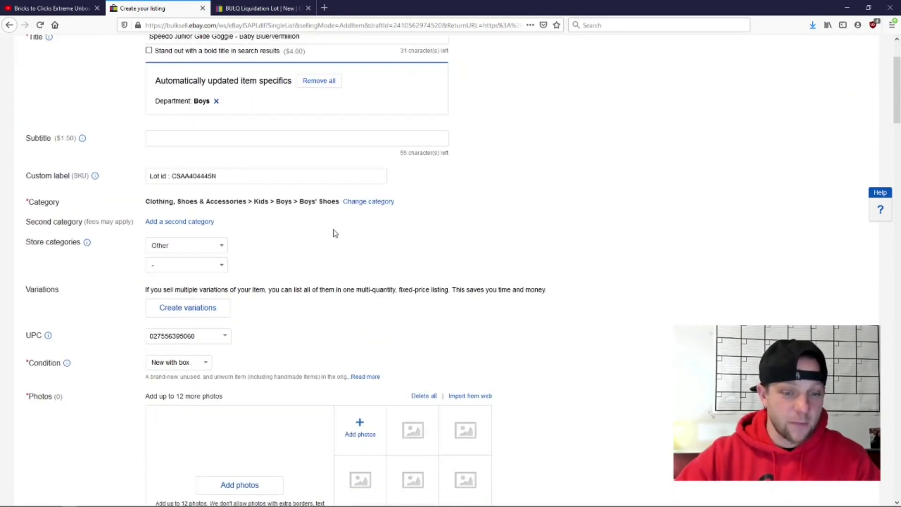
scroll(385, 275, down, 1)
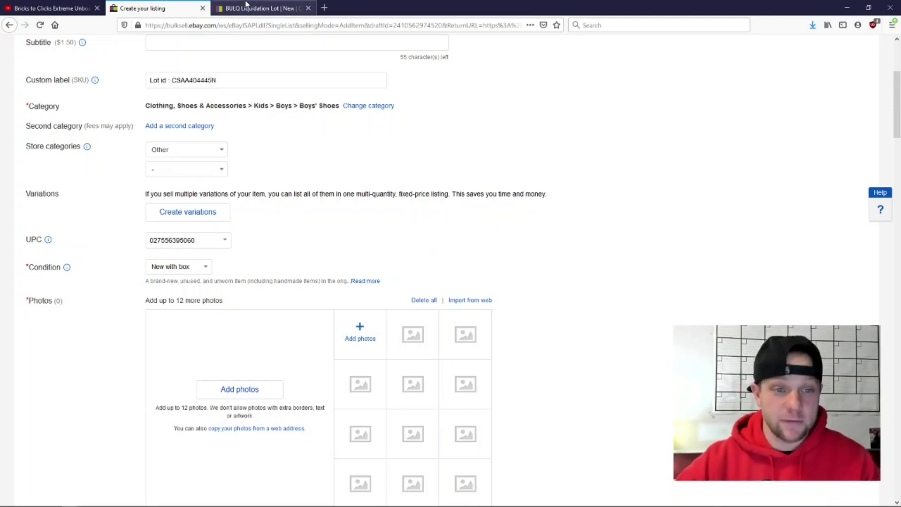
click(245, 5)
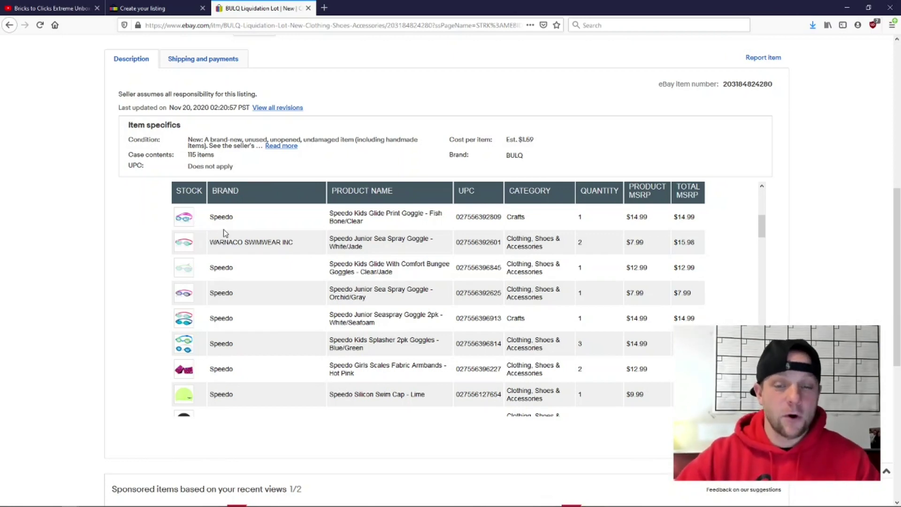
right_click(189, 219)
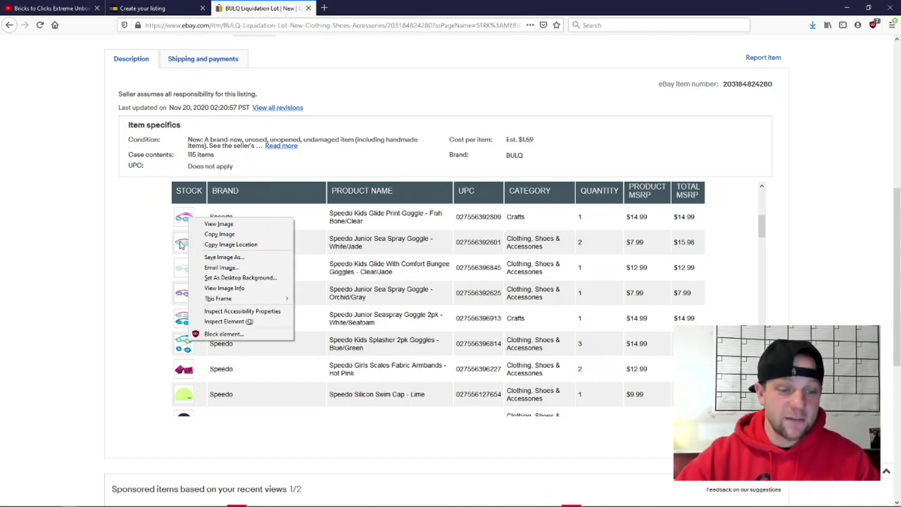
right_click(181, 245)
click(227, 283)
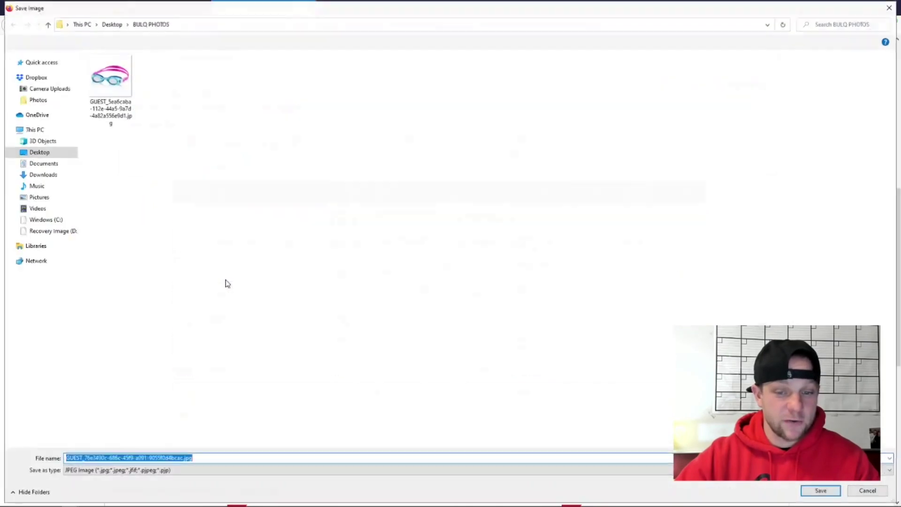
click(818, 491)
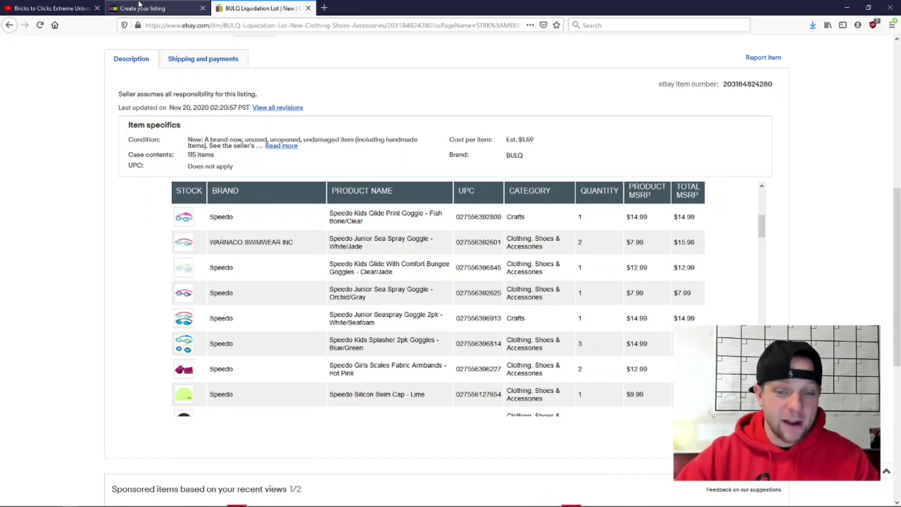
Save the Speedo Junior Glide Goggle - Baby Blue/Vermillion image from the lot's product table as 060 in BULQ PHOTOS
click(140, 5)
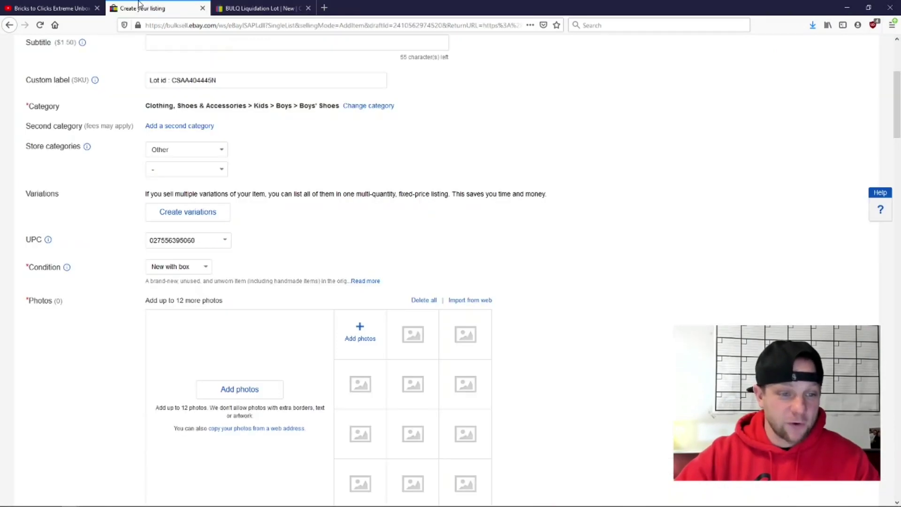
click(252, 5)
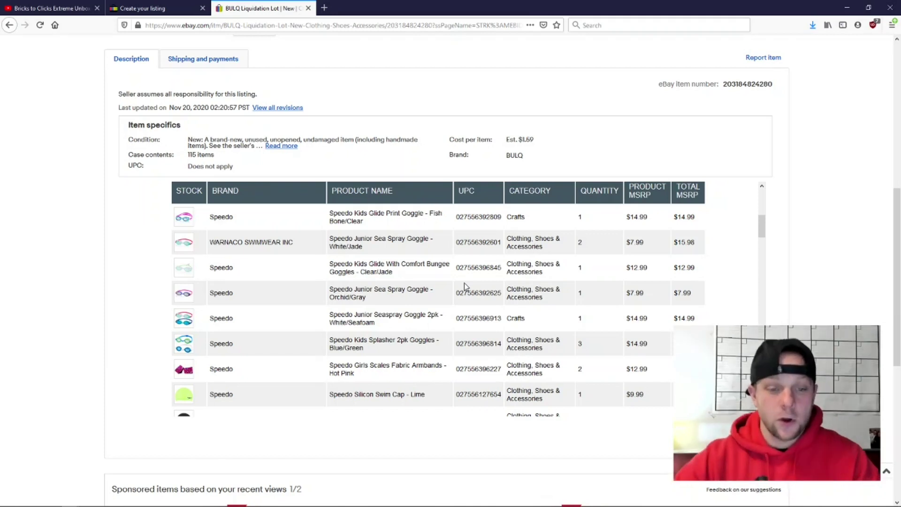
scroll(453, 281, down, 3)
scroll(454, 282, down, 9)
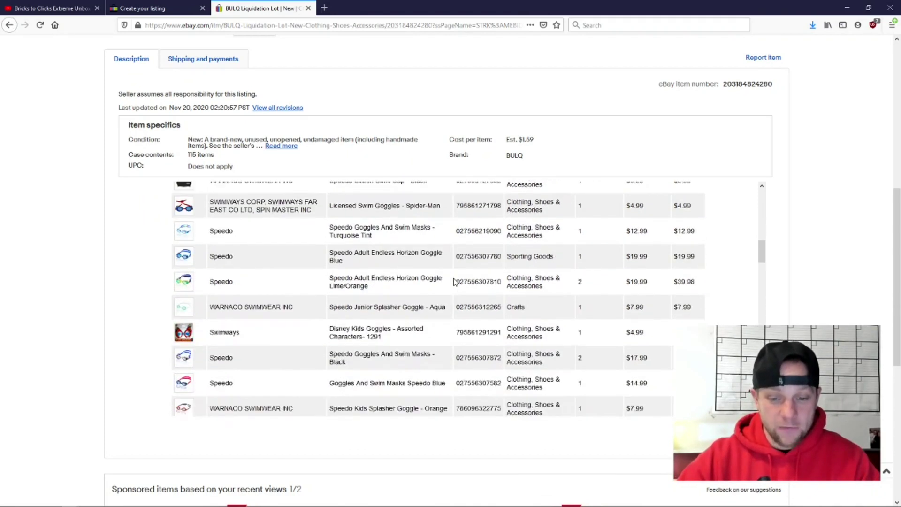
scroll(454, 281, down, 7)
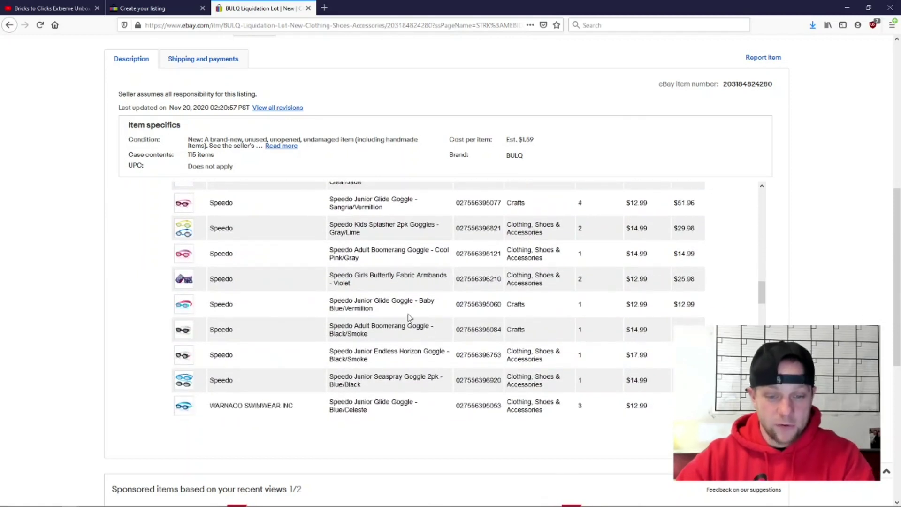
right_click(183, 309)
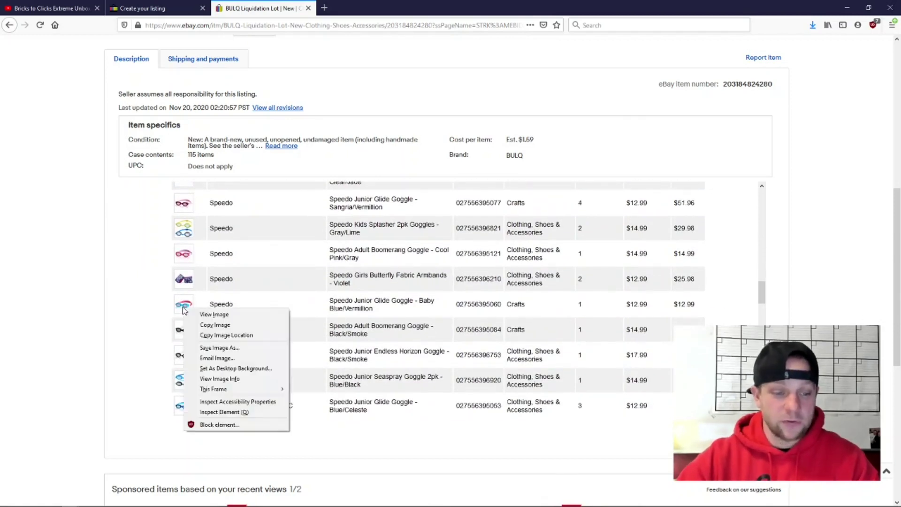
click(226, 350)
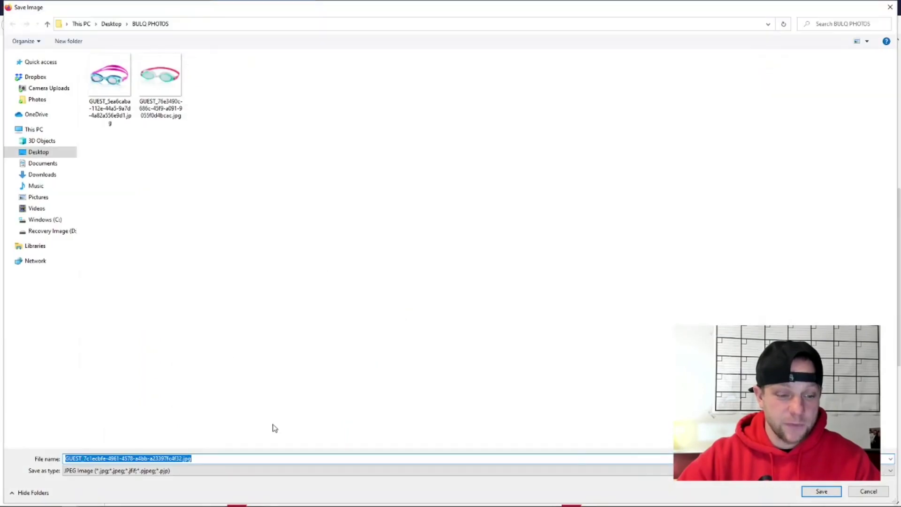
text(060)
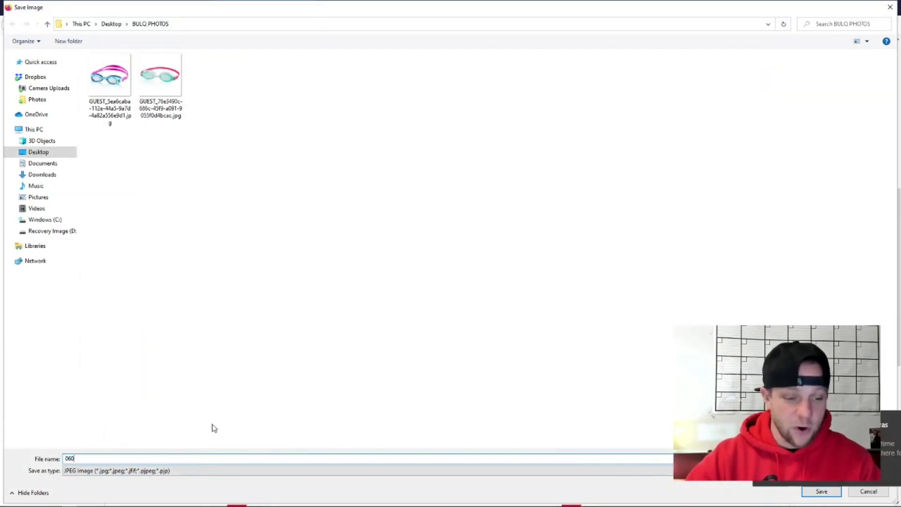
click(811, 495)
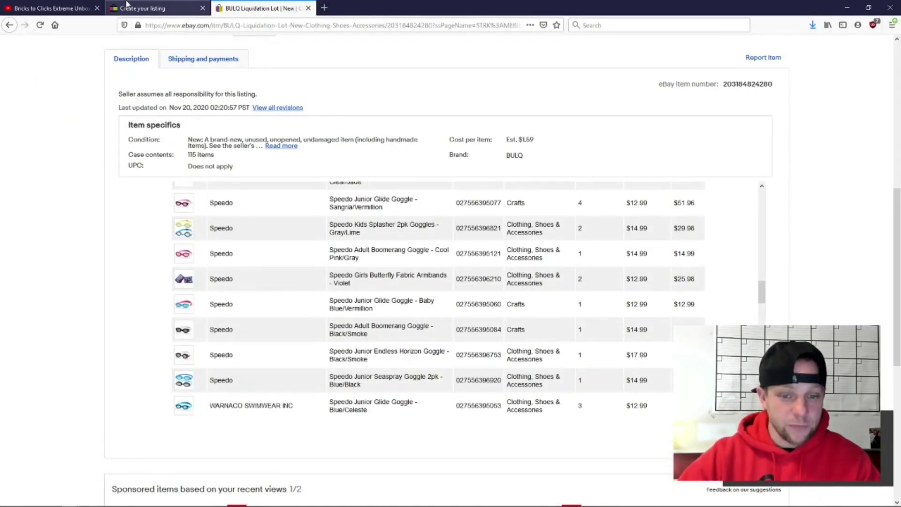
Add 060.jpg from the BULQ PHOTOS folder as a photo of the goggle listing
click(127, 4)
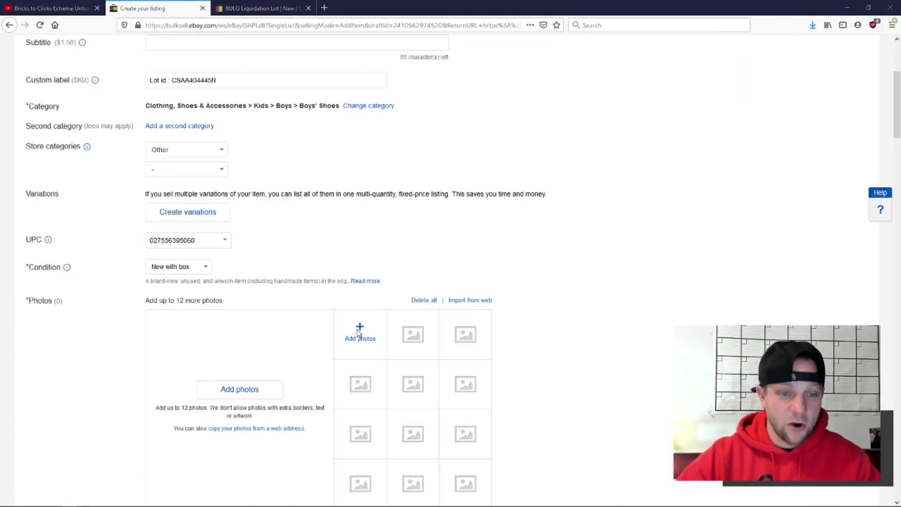
click(359, 332)
click(109, 75)
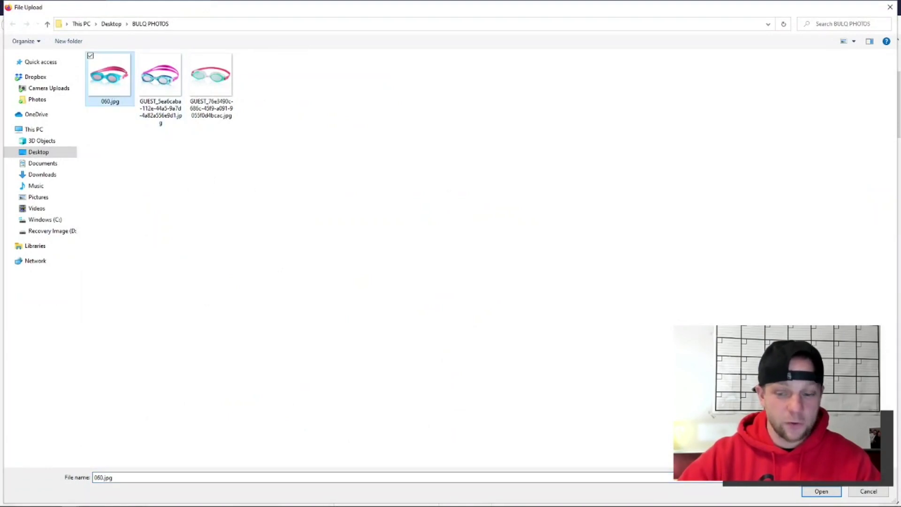
click(821, 490)
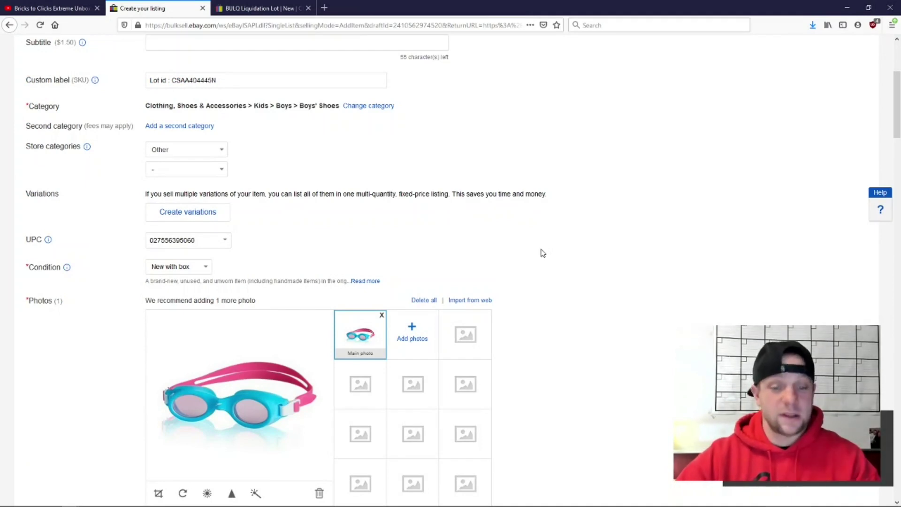
scroll(530, 233, down, 3)
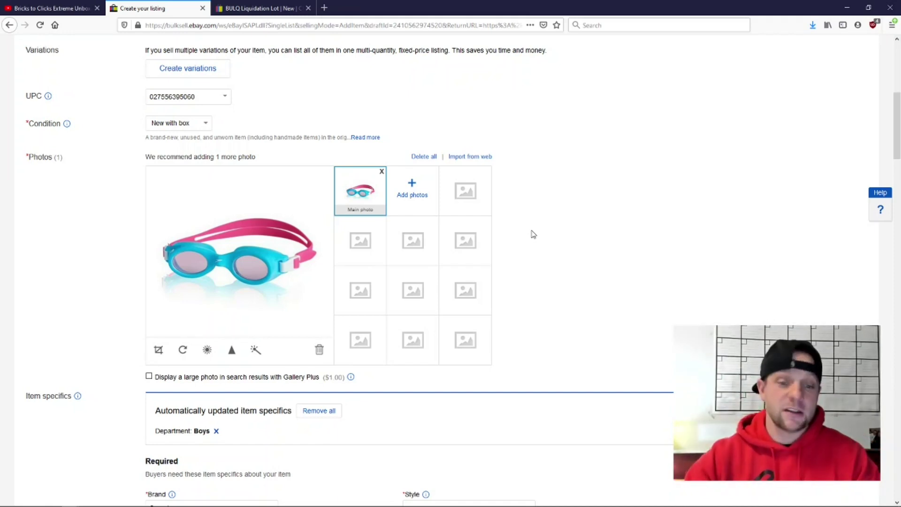
scroll(533, 234, down, 4)
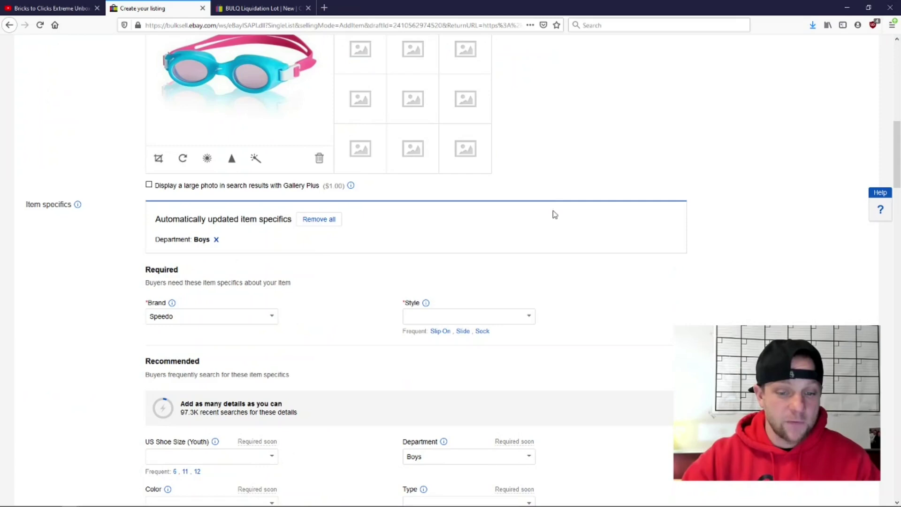
scroll(572, 250, down, 2)
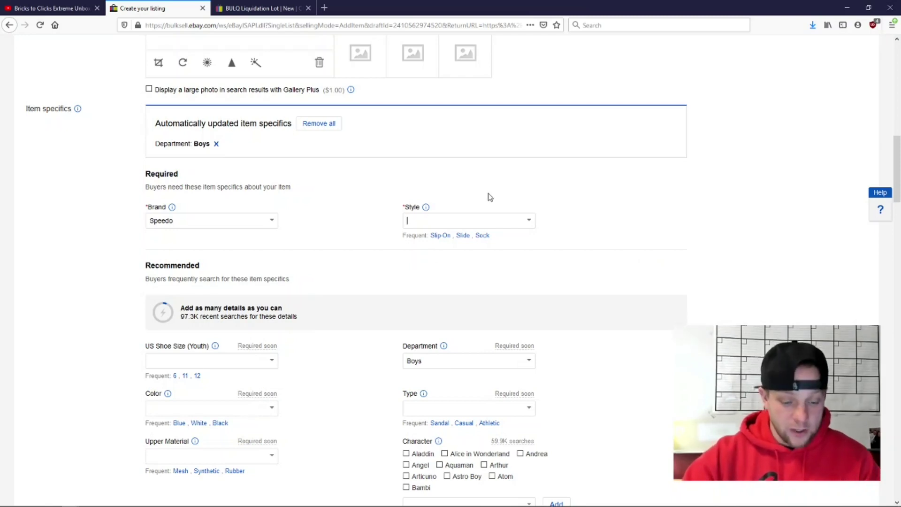
text(gog)
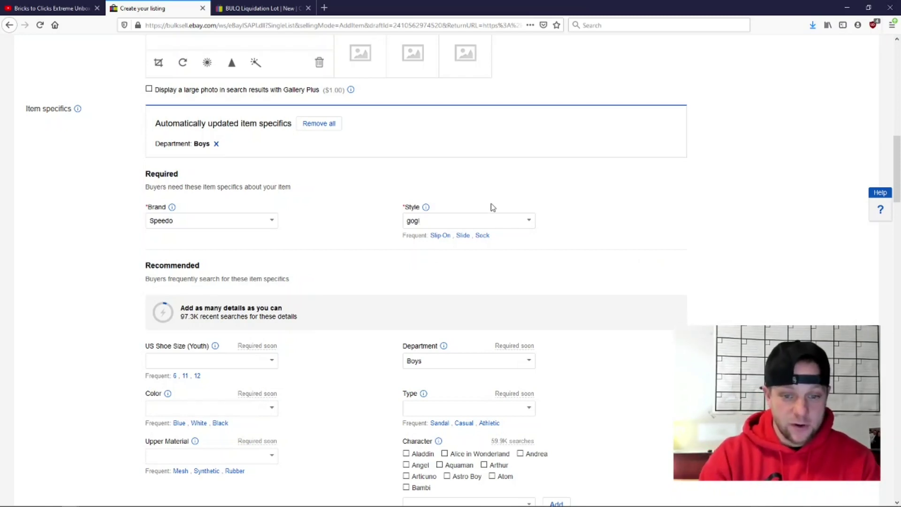
key(BackSpace)
key(BackSpace)
key(BackSpace)
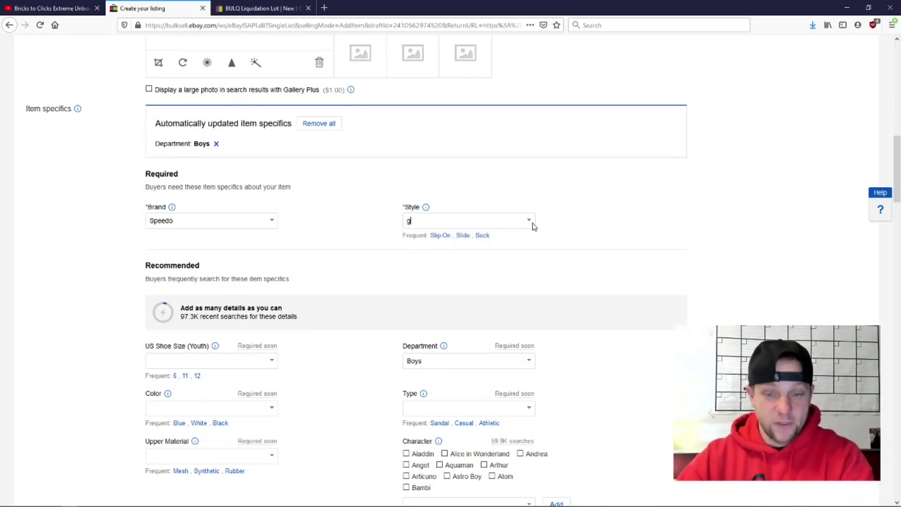
click(529, 220)
drag(524, 256, 537, 237)
click(587, 235)
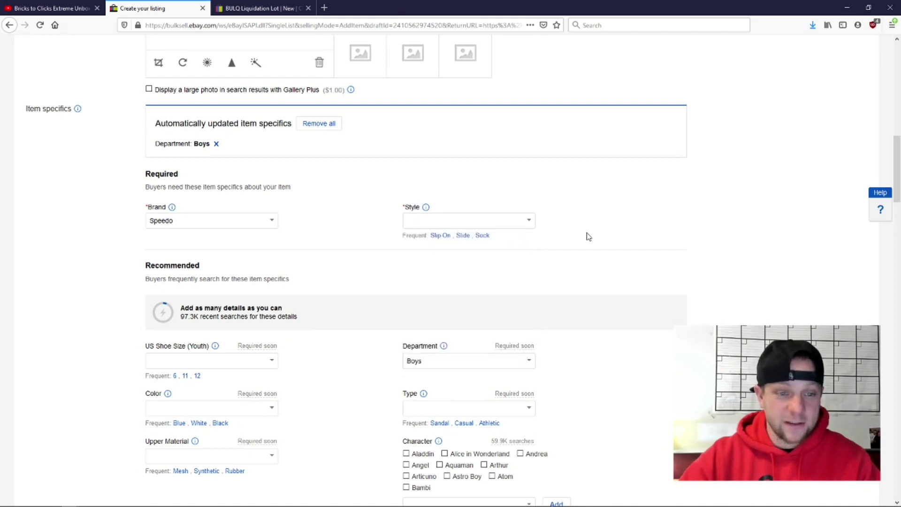
Change the listing's category to the suggested Sporting Goods > Water Sports > Swimming > Goggles
scroll(585, 253, up, 4)
scroll(585, 253, up, 8)
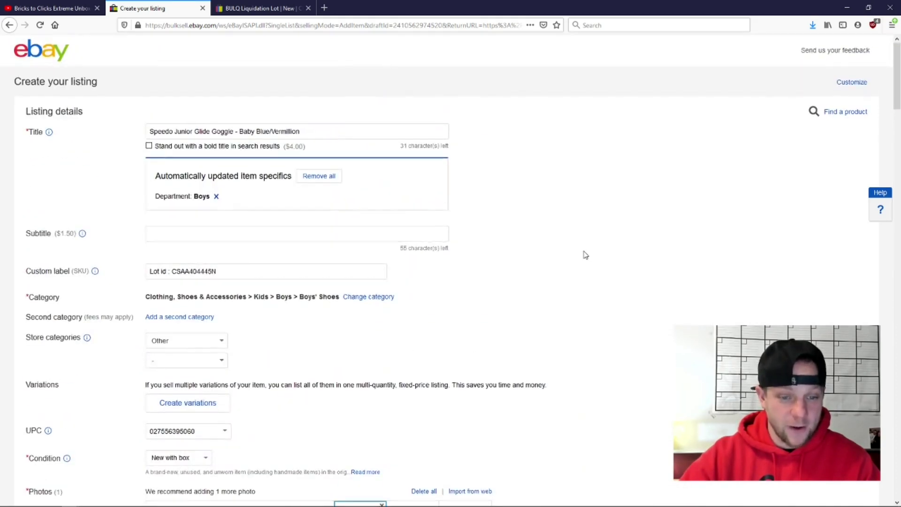
scroll(584, 253, down, 1)
scroll(395, 228, down, 1)
click(386, 202)
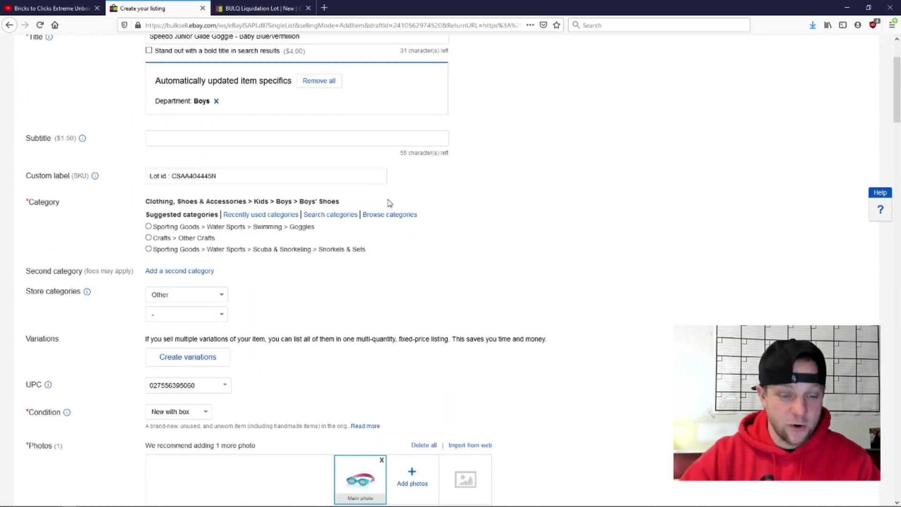
click(149, 227)
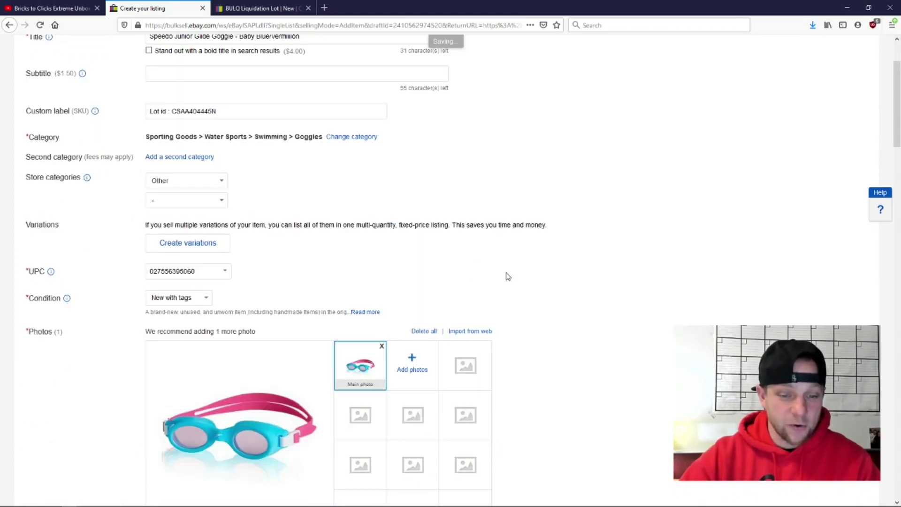
Set the goggle listing's first store category to 2020 November
scroll(508, 276, down, 4)
scroll(509, 275, up, 3)
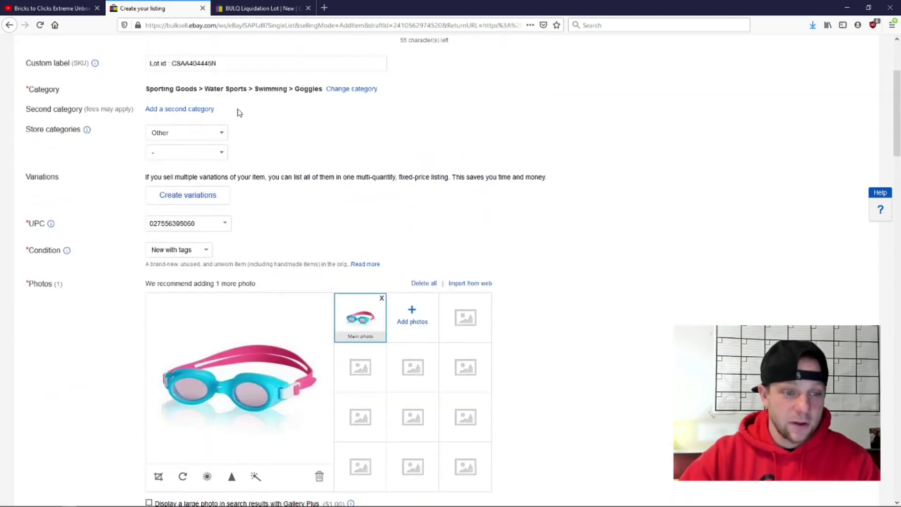
click(227, 135)
scroll(191, 240, up, 1)
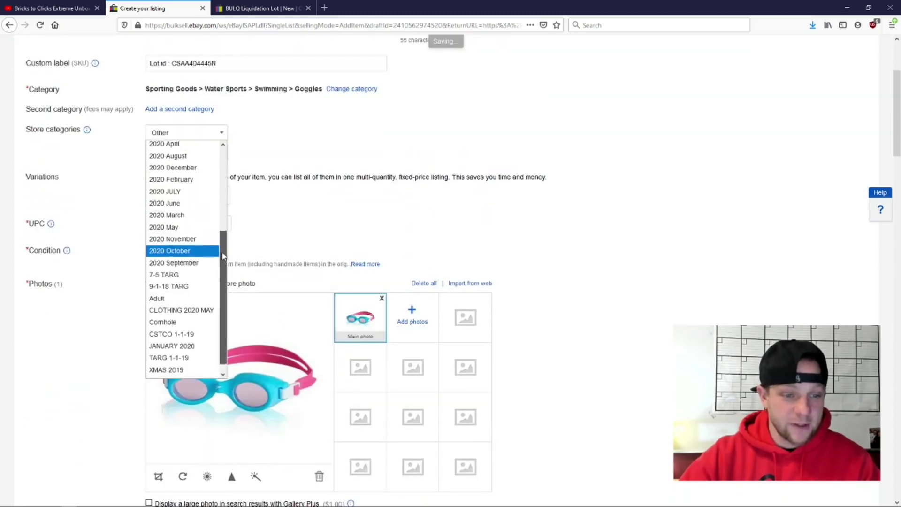
click(192, 240)
Enter NA as the MPN in the required item specifics
scroll(612, 258, down, 8)
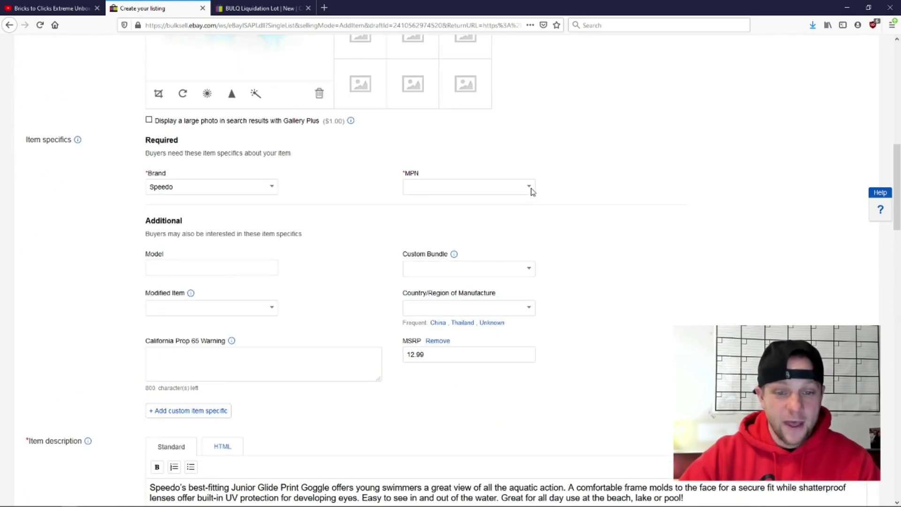
click(504, 187)
text(NA)
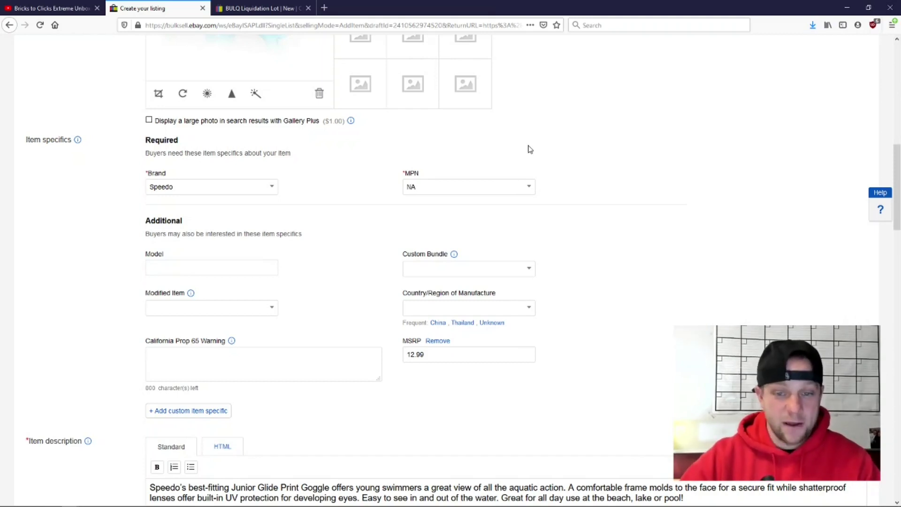
Check the goggle's retail price in the BULQ lot's product table and set the listing's Buy It Now price to 12.99
scroll(557, 148, down, 1)
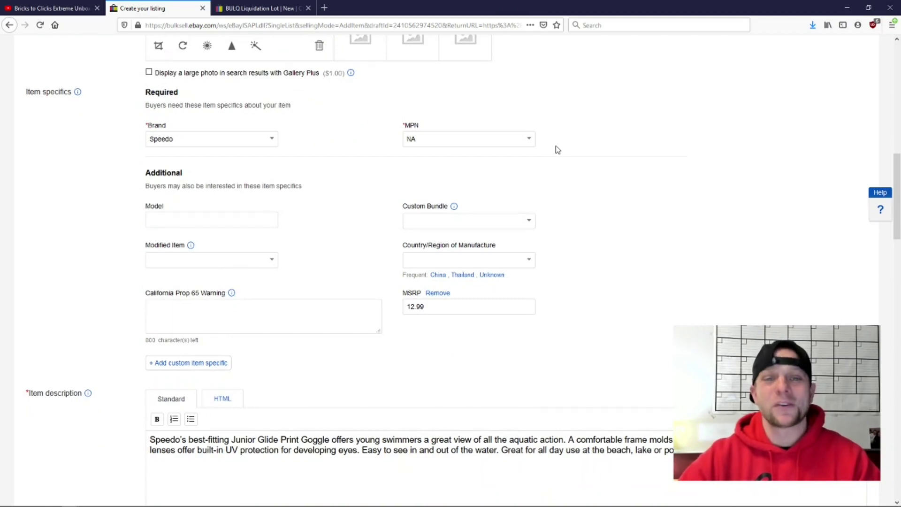
scroll(557, 150, down, 5)
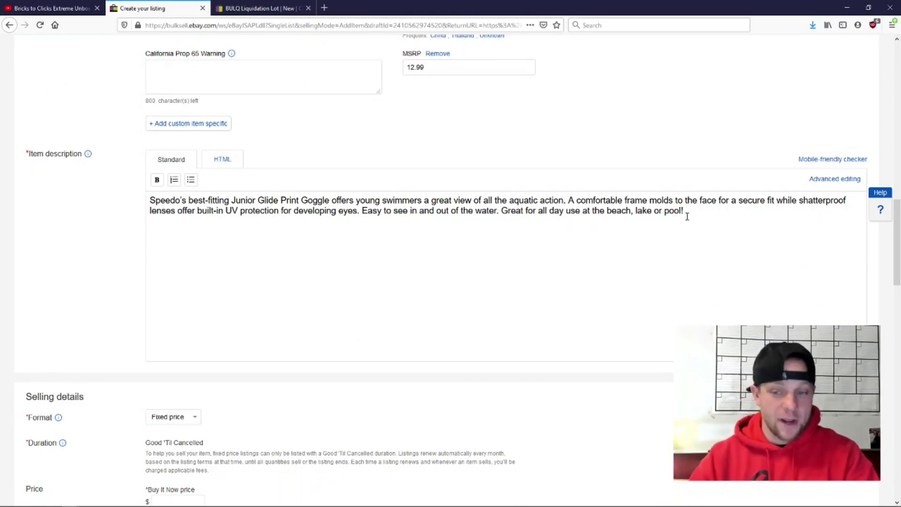
scroll(342, 339, down, 3)
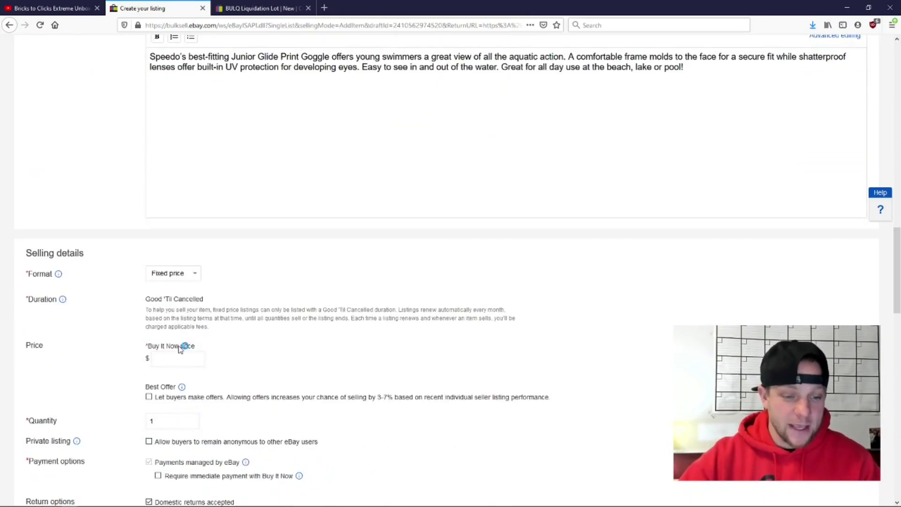
scroll(221, 272, down, 3)
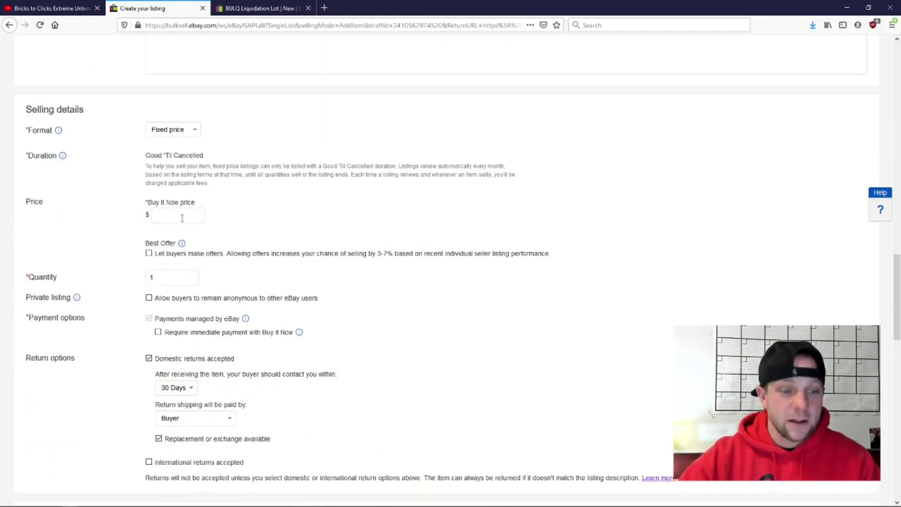
click(229, 13)
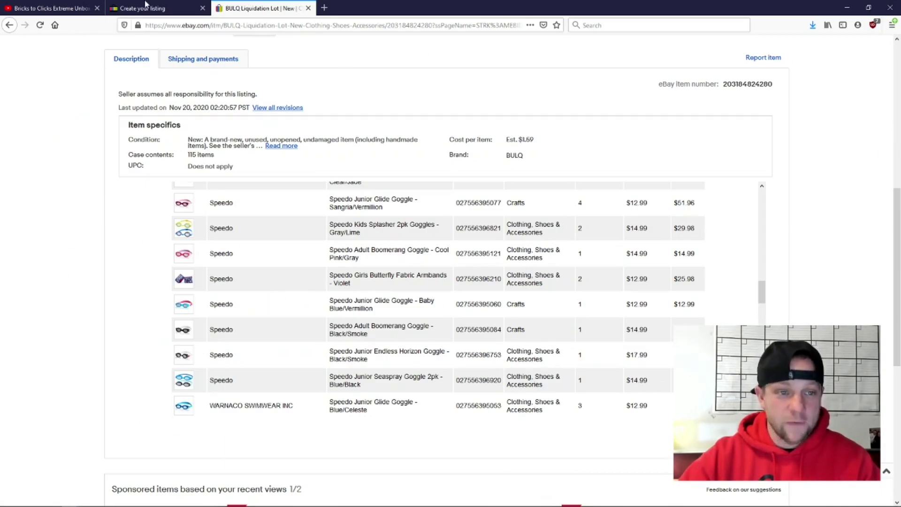
click(146, 7)
scroll(421, 296, down, 1)
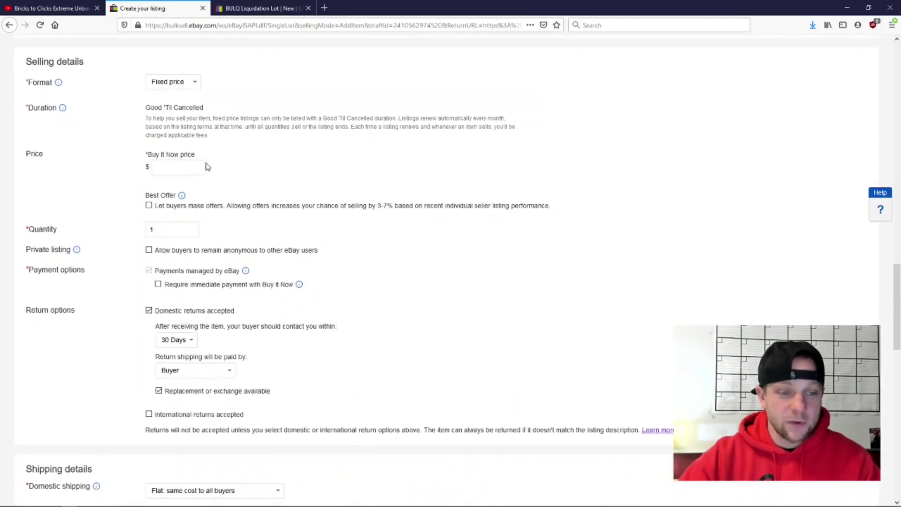
click(199, 165)
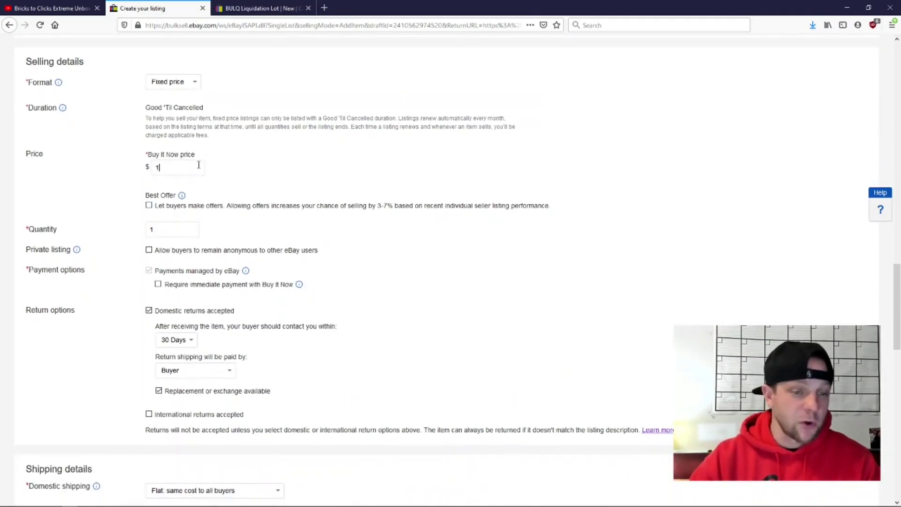
key(BackSpace)
key(BackSpace)
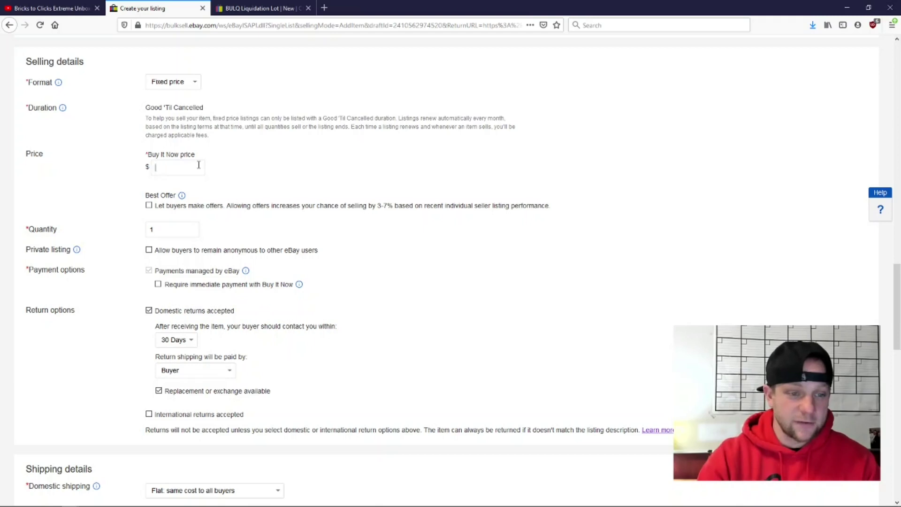
text(99)
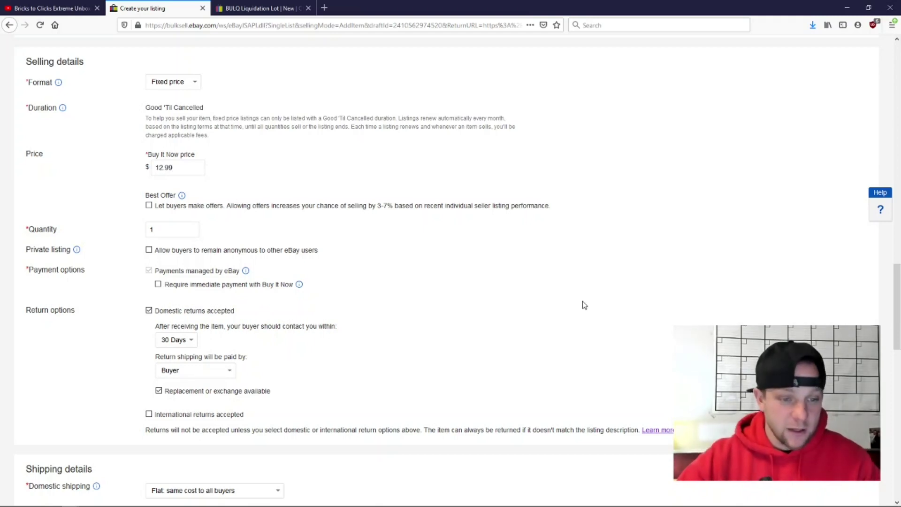
Examine the listing's return options, shipping details, package weight, promotion settings and fees
scroll(399, 303, down, 2)
scroll(400, 304, down, 3)
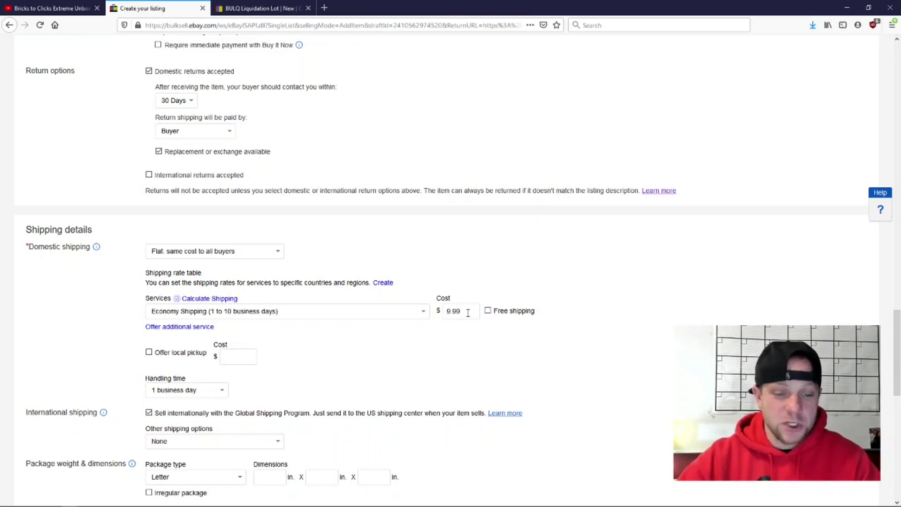
scroll(533, 312, down, 3)
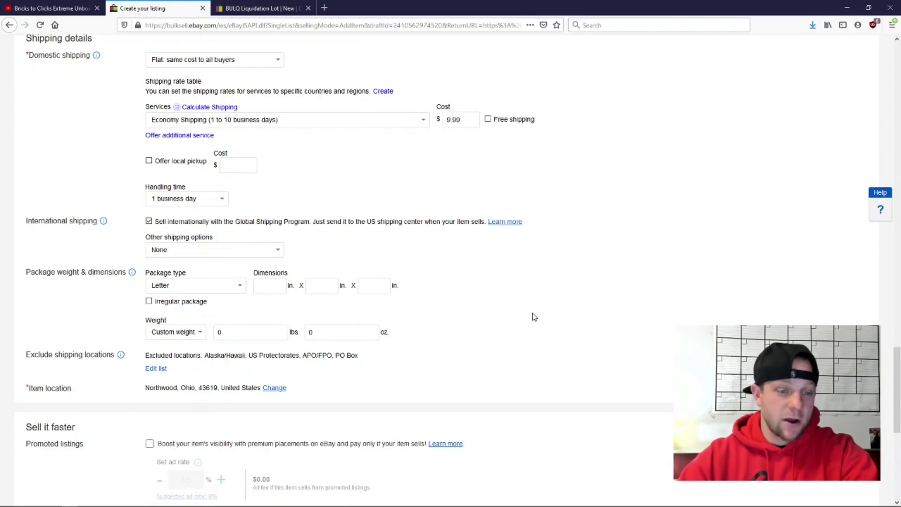
scroll(336, 228, up, 1)
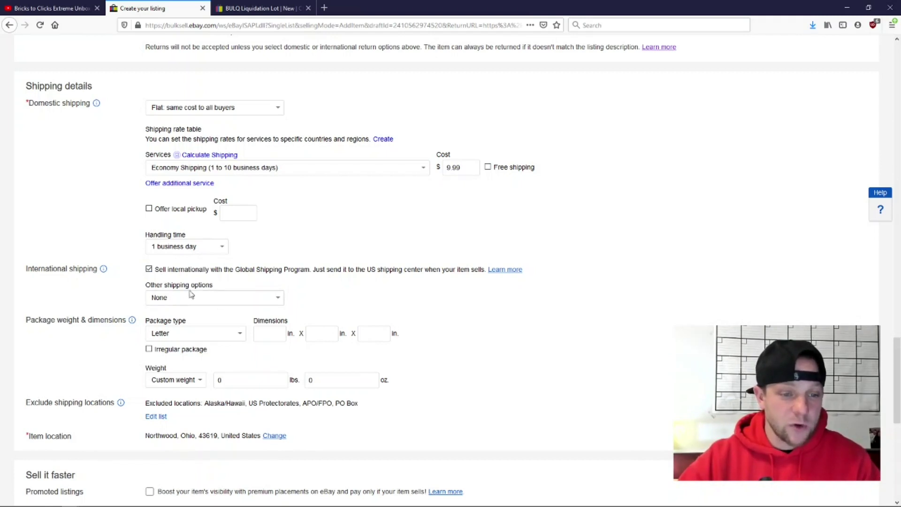
scroll(310, 251, down, 3)
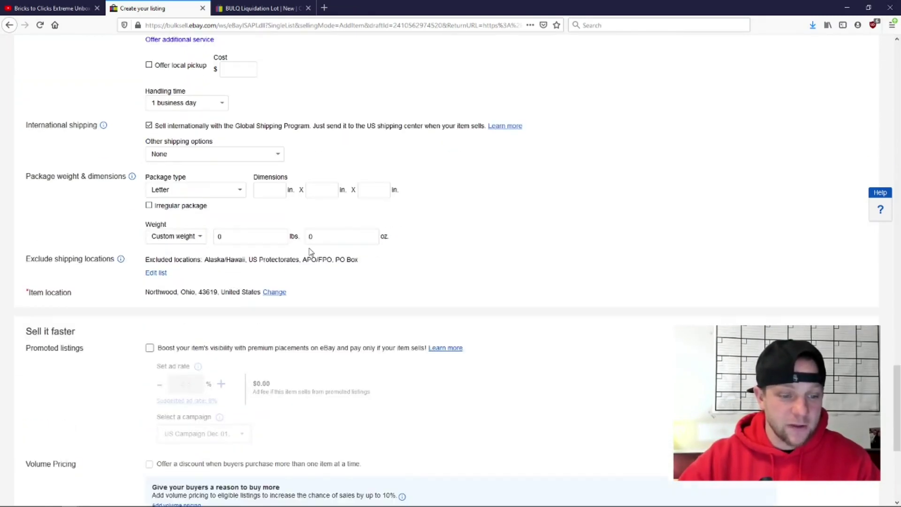
scroll(427, 278, down, 5)
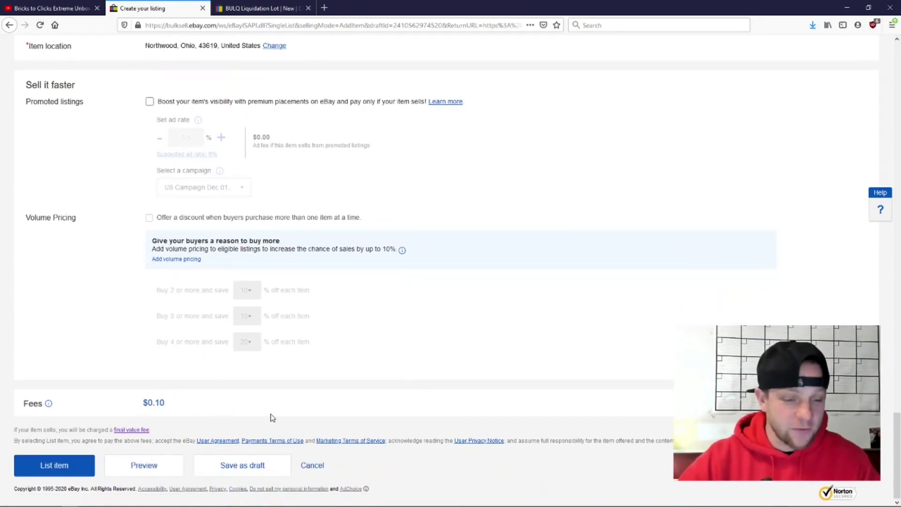
Review the filled-in goggle listing from its title and category through photos, item specifics and description to the selling details
scroll(418, 396, up, 10)
scroll(421, 397, up, 10)
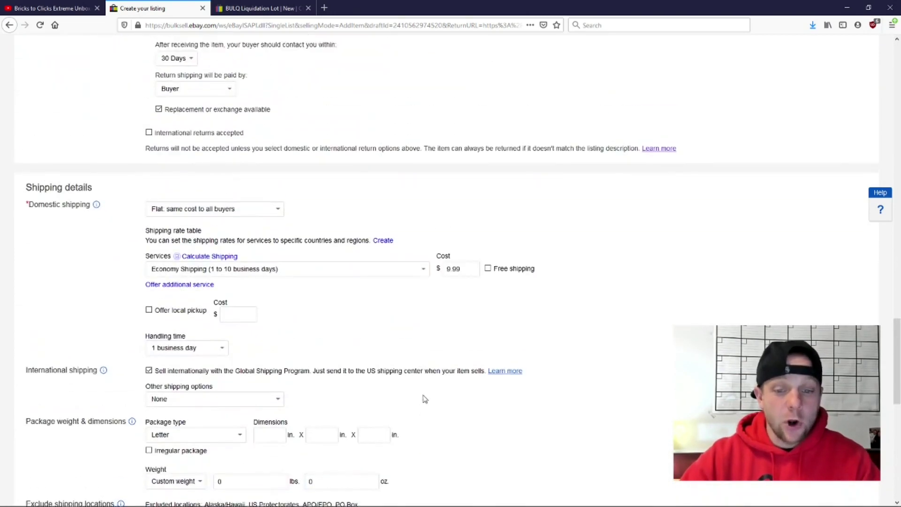
scroll(451, 398, up, 11)
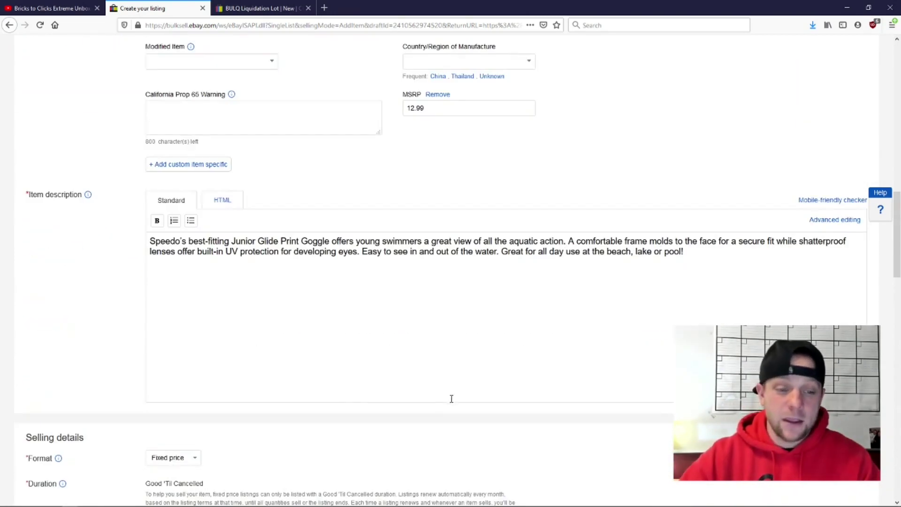
scroll(614, 339, up, 5)
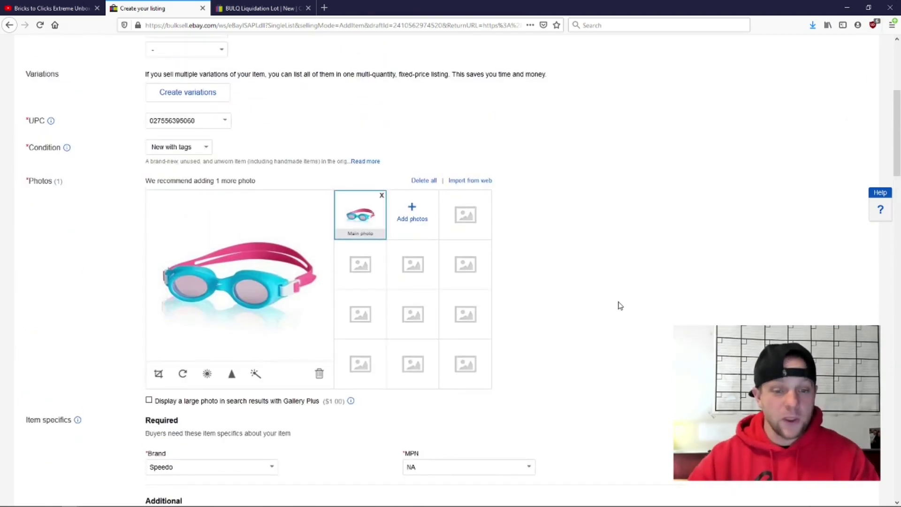
scroll(509, 308, up, 5)
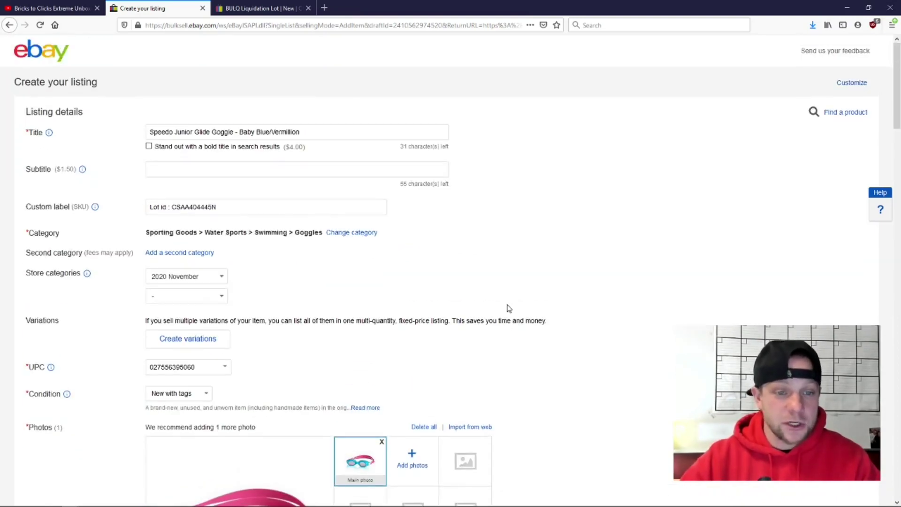
scroll(509, 308, down, 2)
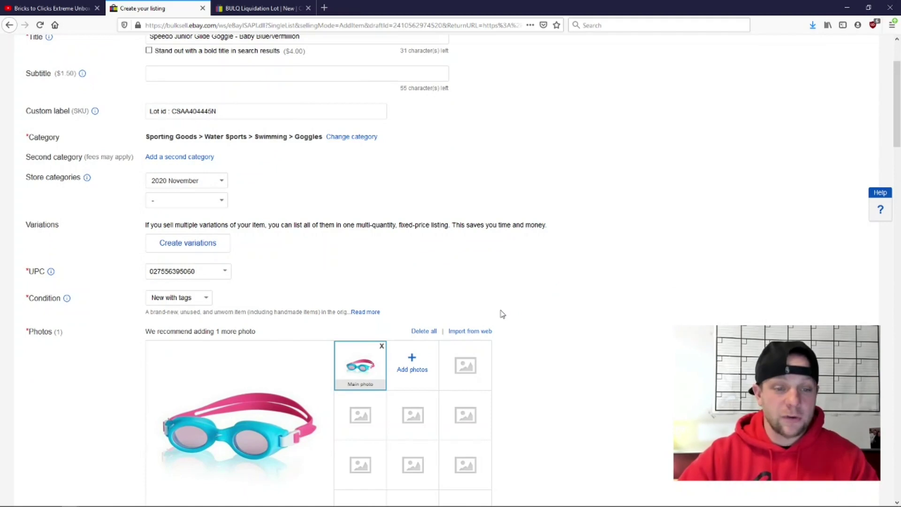
scroll(503, 313, down, 3)
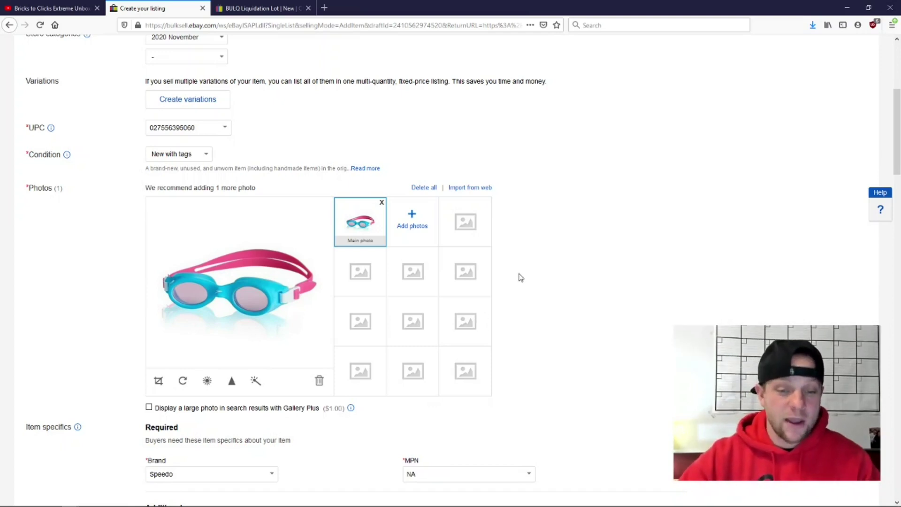
scroll(541, 267, down, 4)
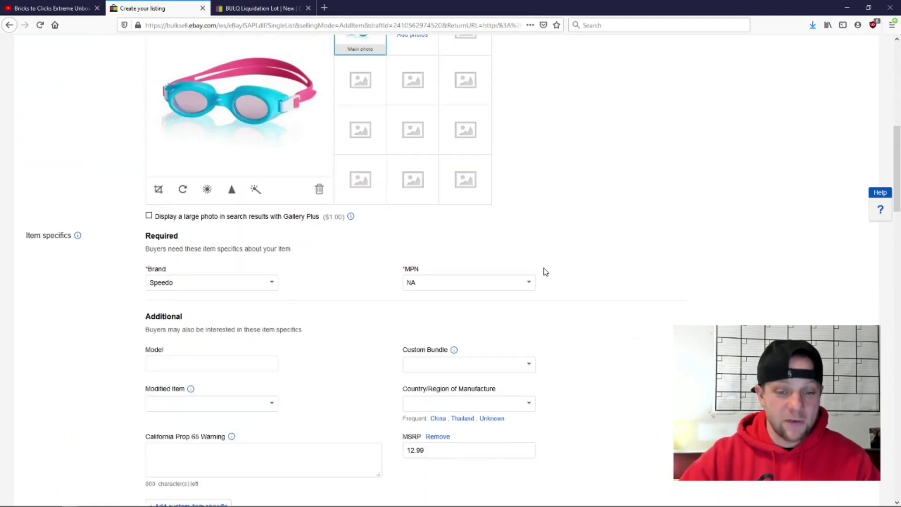
scroll(557, 229, down, 6)
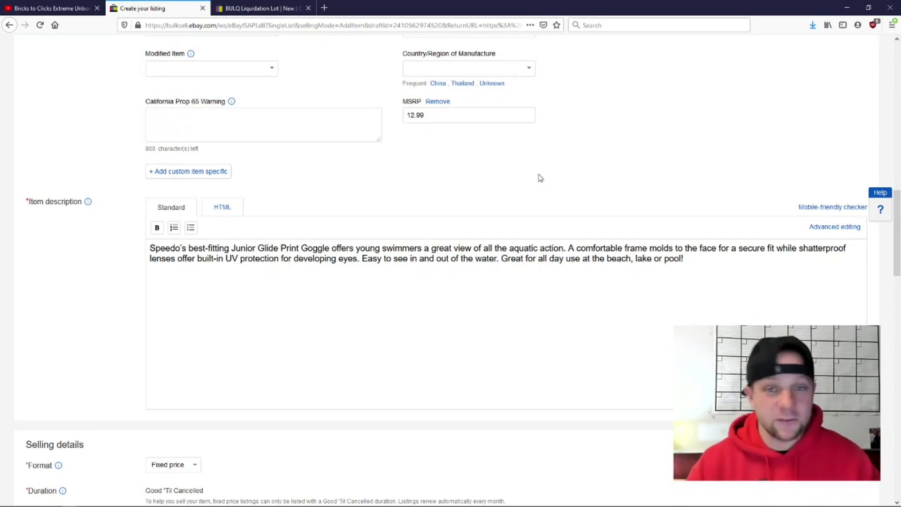
scroll(533, 174, down, 1)
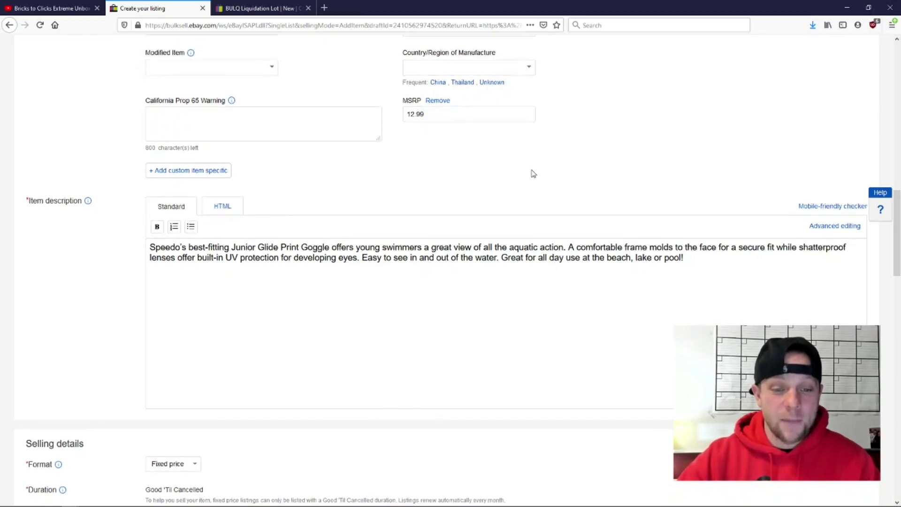
scroll(533, 174, down, 4)
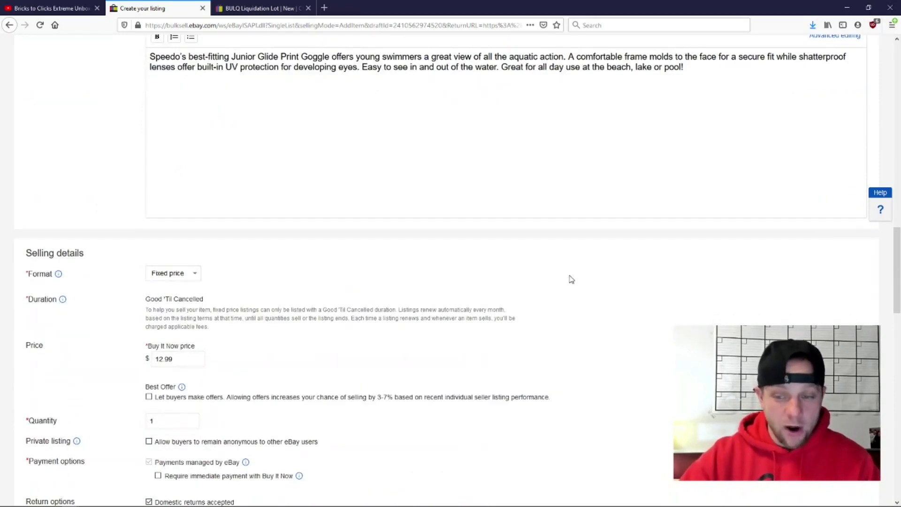
Examine the goggle listing's price, return and shipping settings, and recheck its title, category, photo, item specifics and description
scroll(574, 280, down, 1)
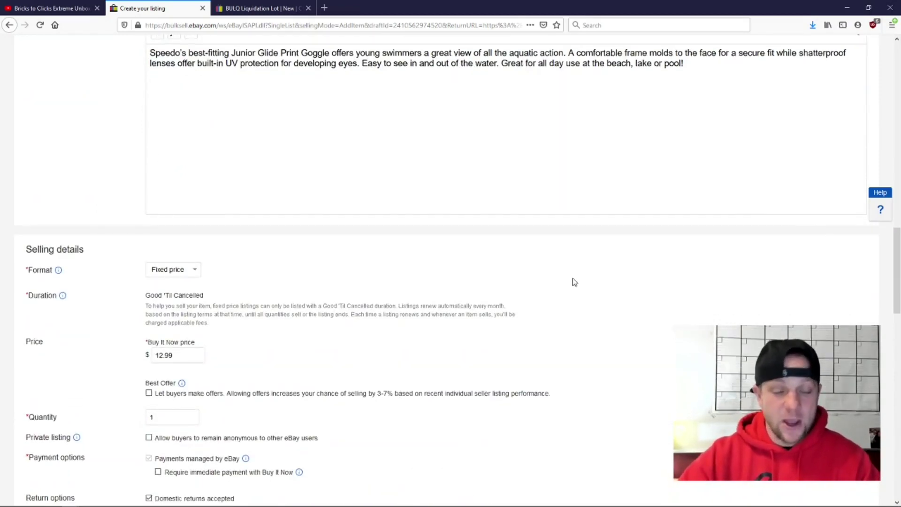
scroll(573, 281, down, 6)
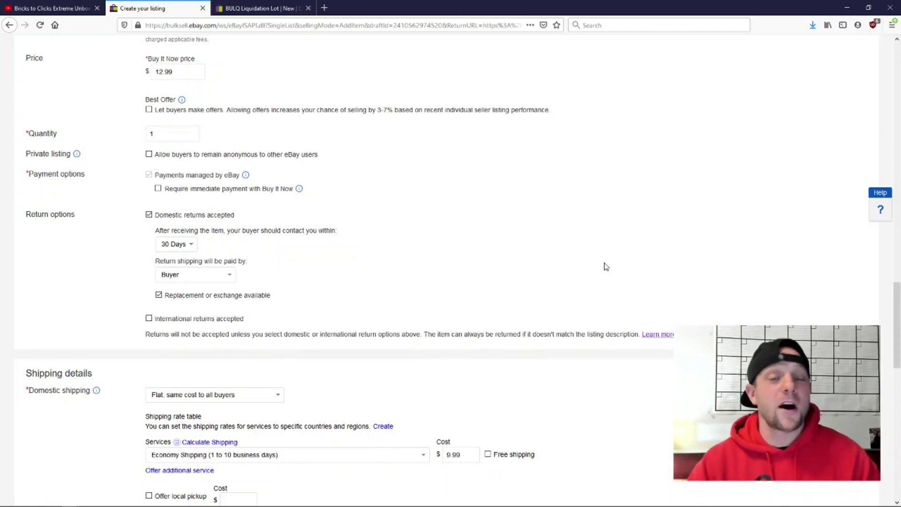
scroll(544, 257, down, 2)
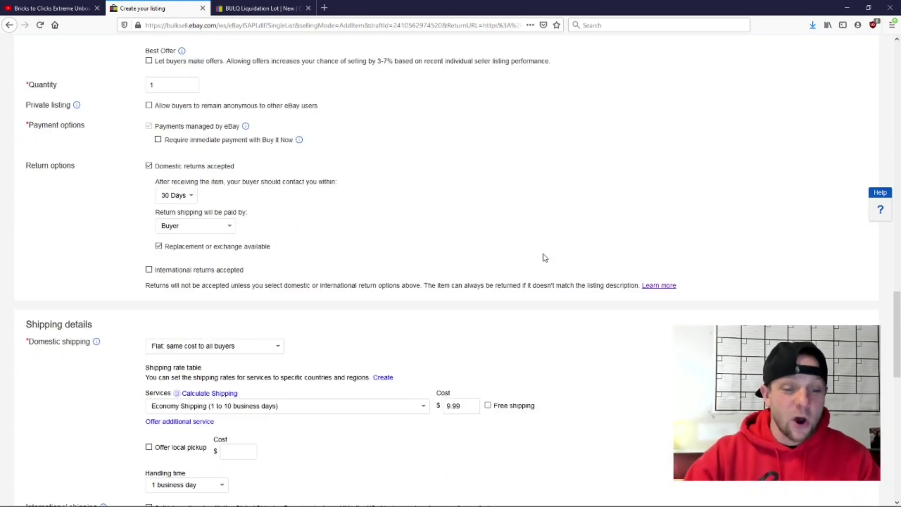
scroll(545, 257, down, 3)
scroll(630, 292, up, 8)
scroll(639, 308, up, 20)
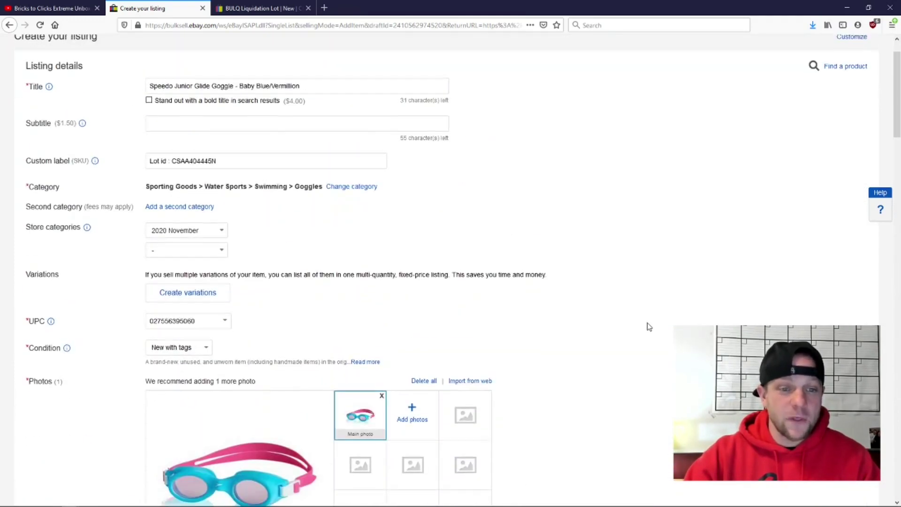
scroll(649, 326, up, 1)
scroll(650, 327, down, 15)
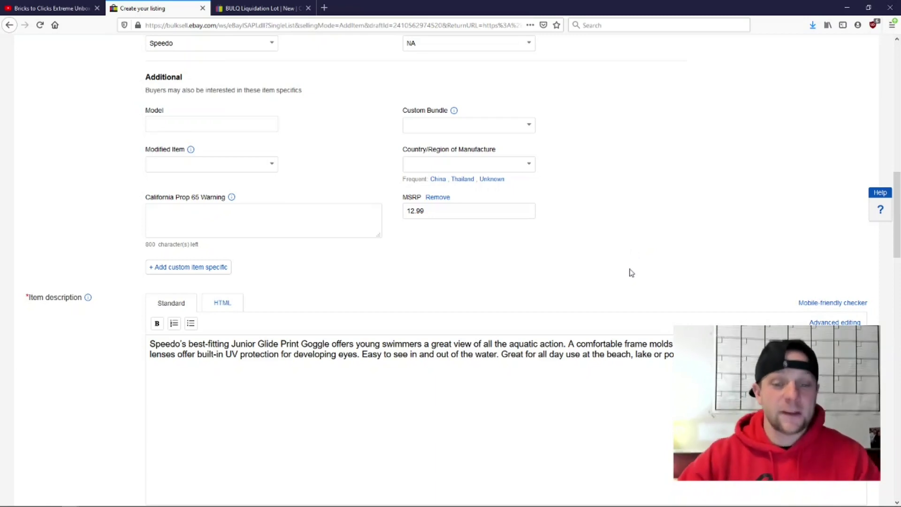
scroll(630, 271, up, 15)
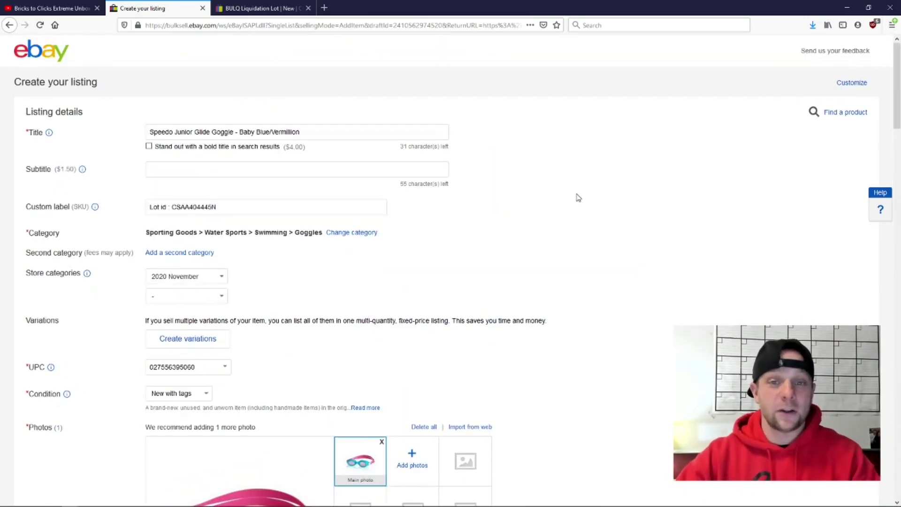
scroll(579, 197, down, 4)
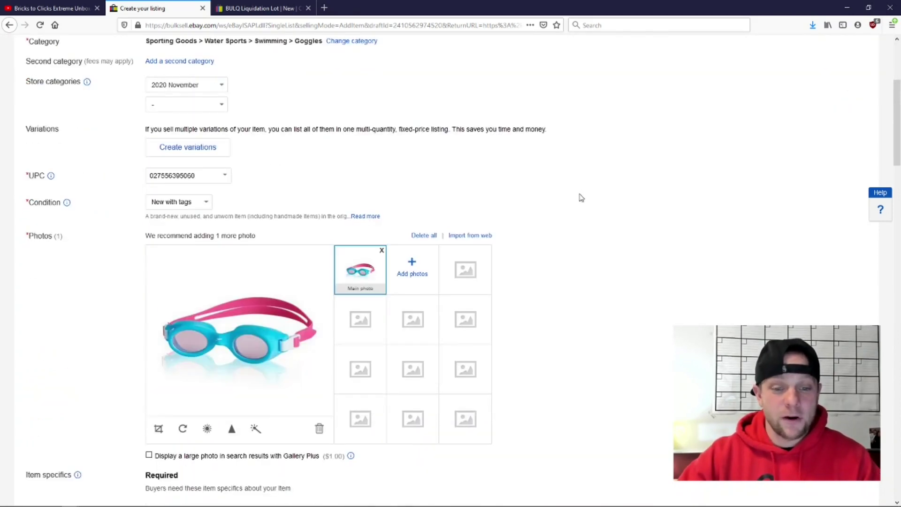